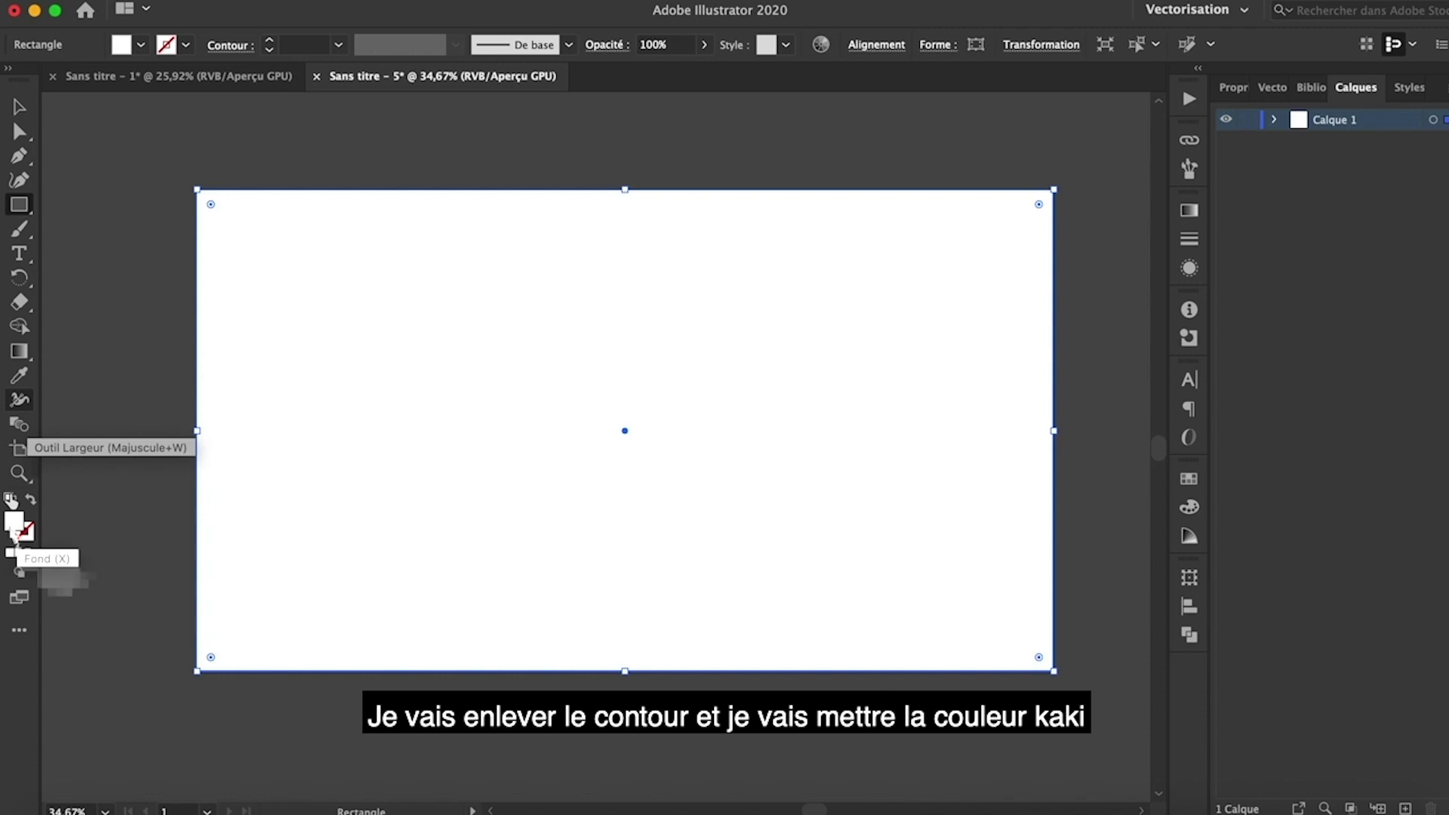
Step: Fill the background rectangle with the grey-green colour 8F9E90 and lock its layer, Calque 1
left_click_drag(915, 272, 915, 239)
left_click(1367, 150)
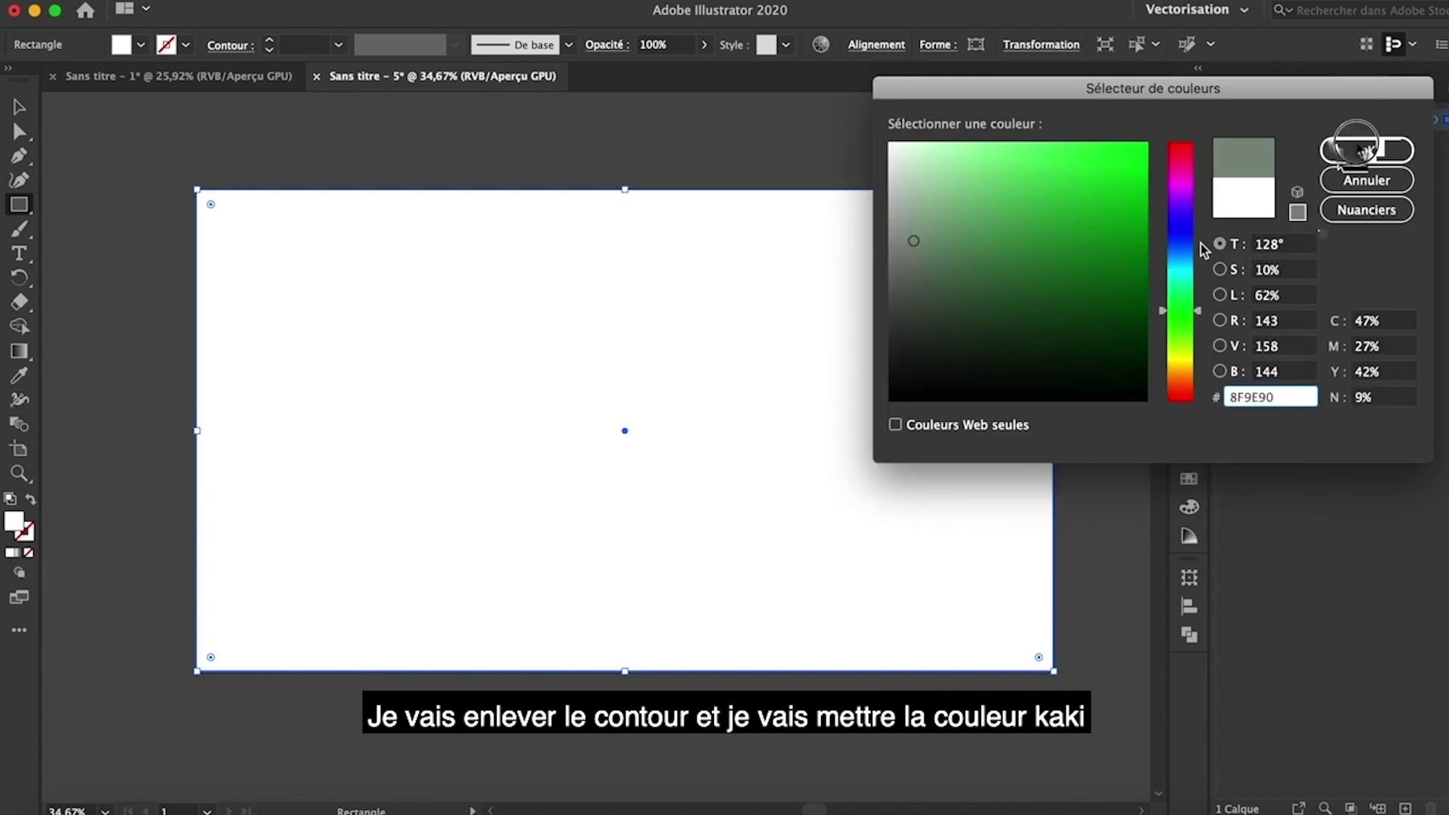
left_click(19, 106)
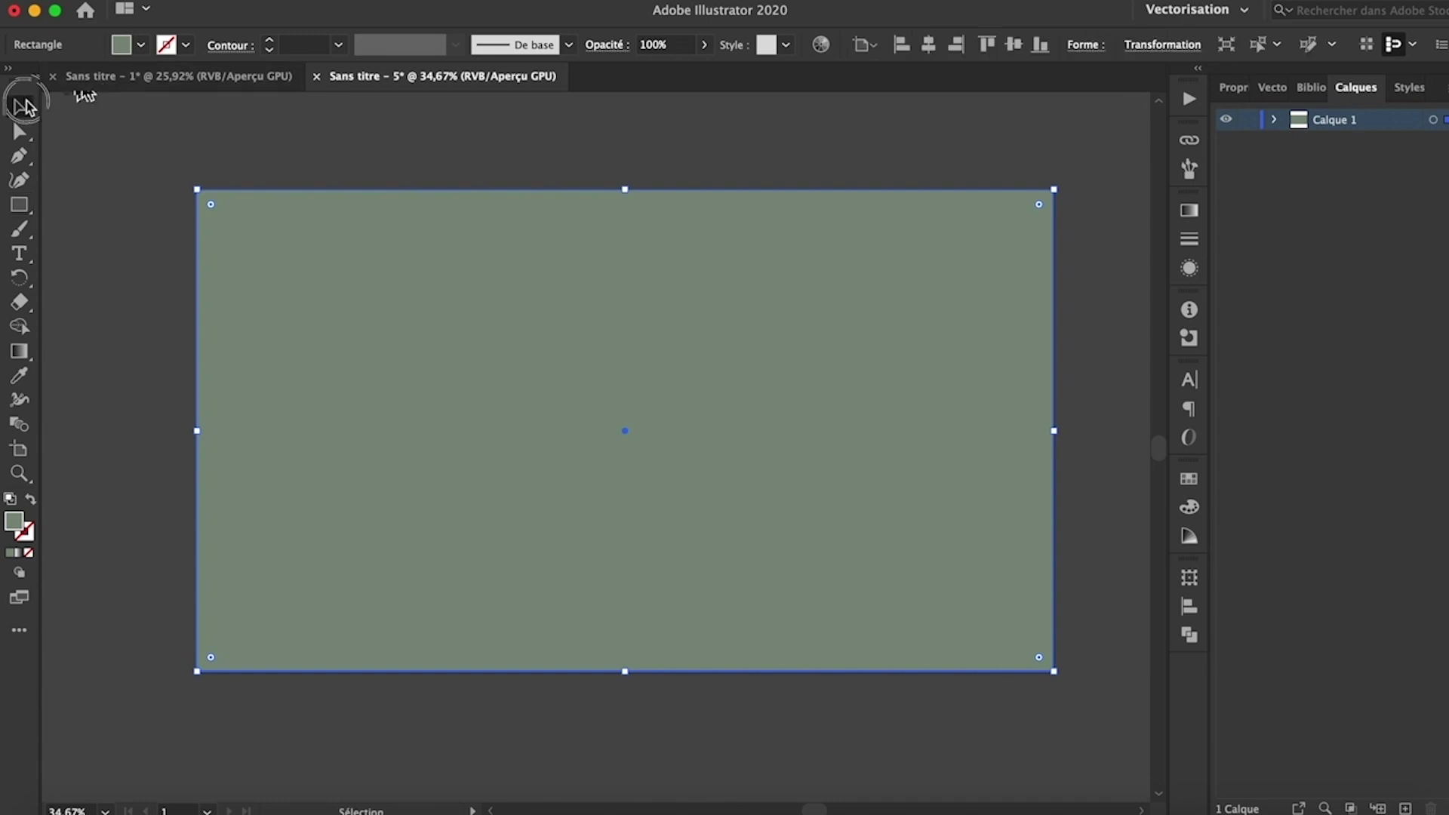
left_click(1249, 122)
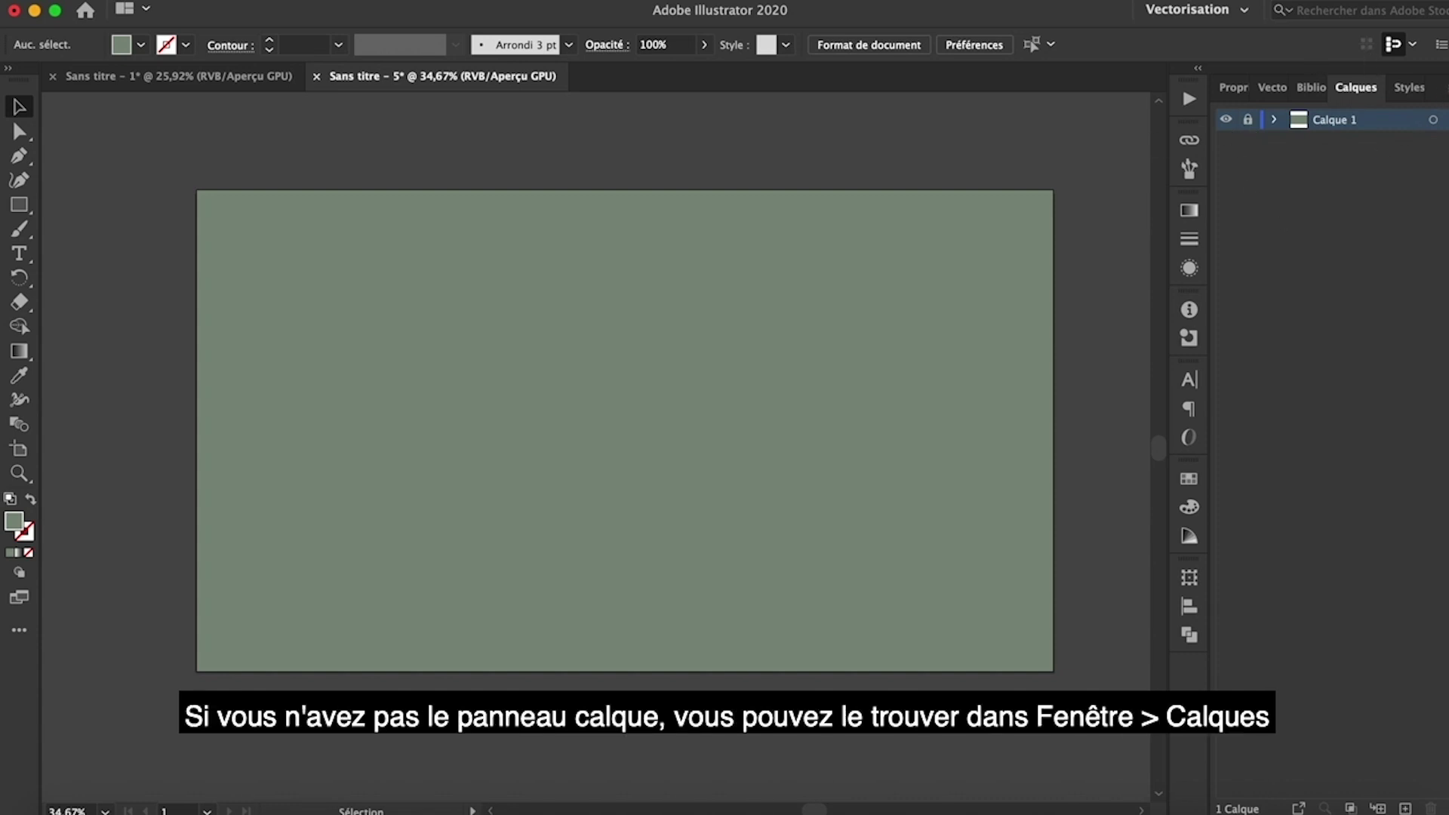
left_click(615, 1)
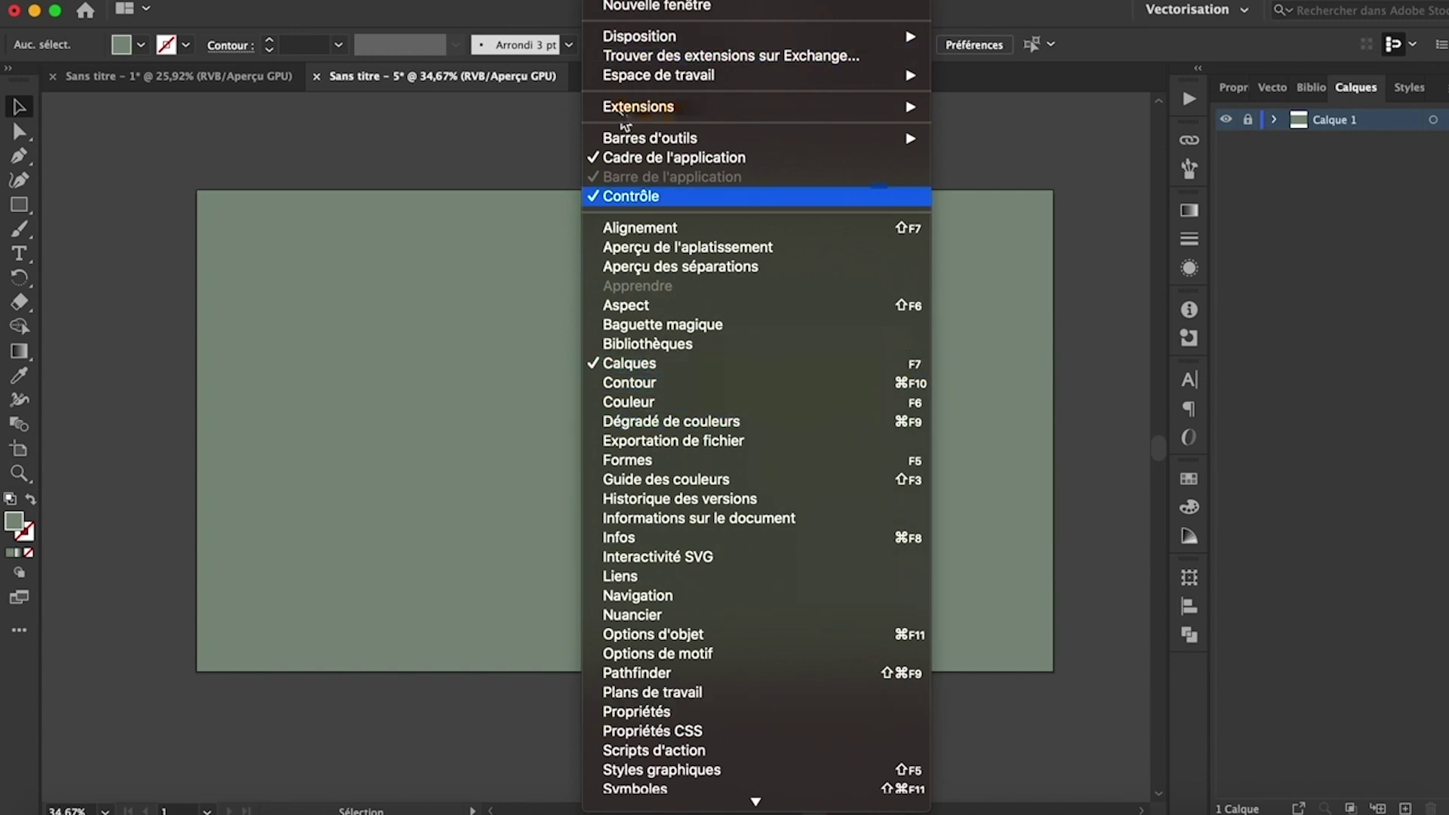
left_click(655, 3)
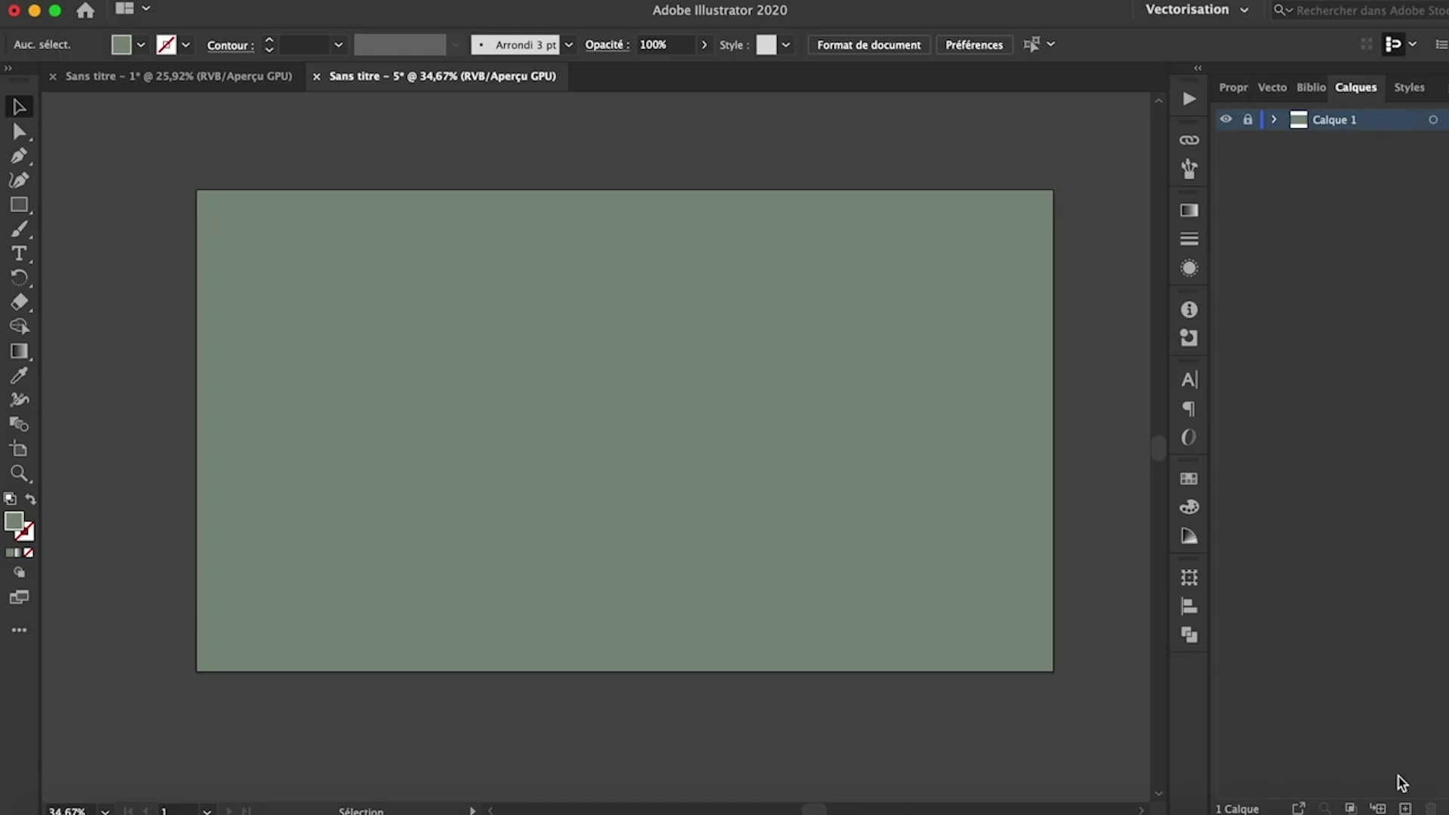
Step: Add a new layer above the background and create the point text "OMBRE" near the middle of the artboard
left_click(1405, 809)
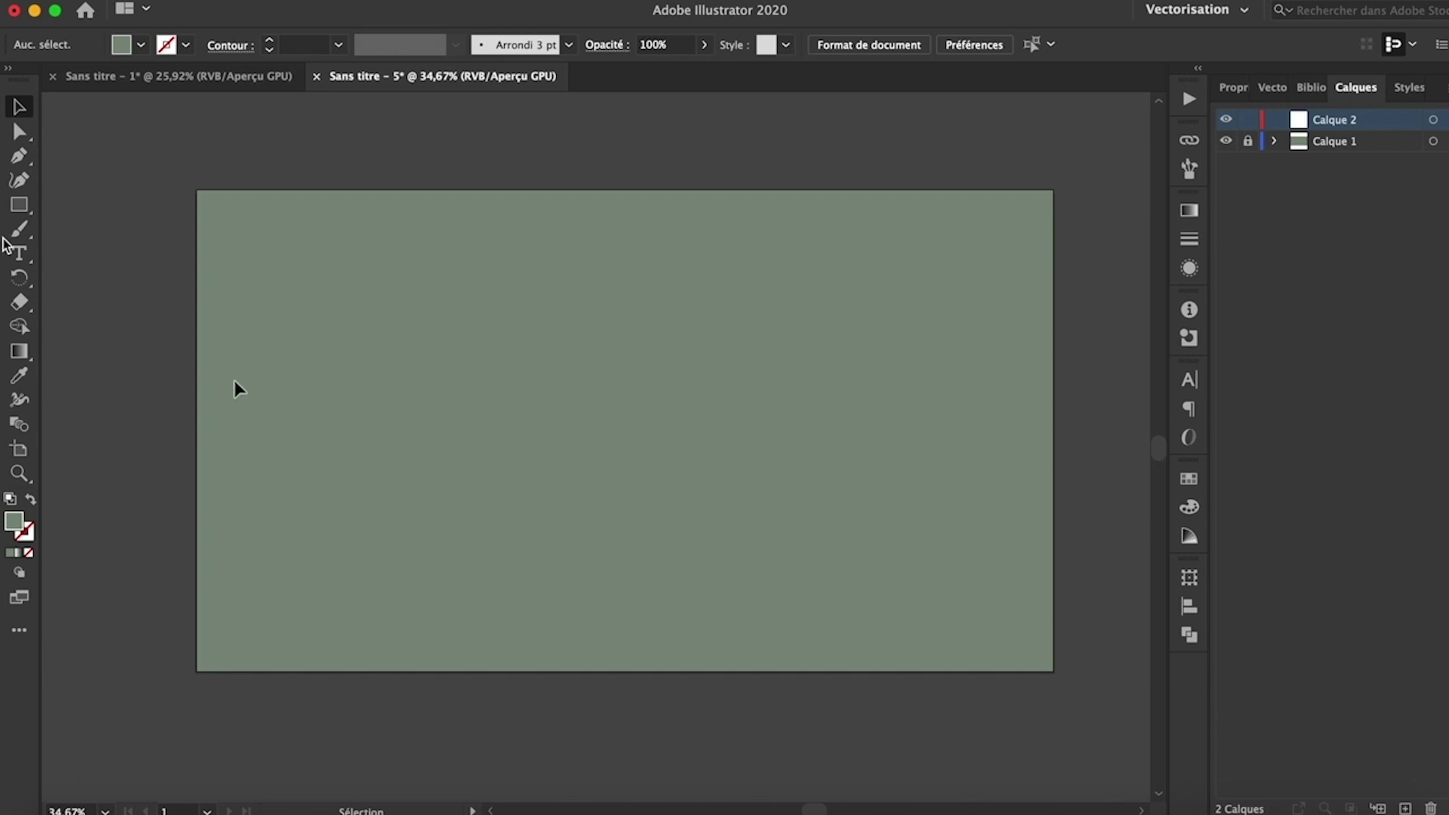
left_click(19, 253)
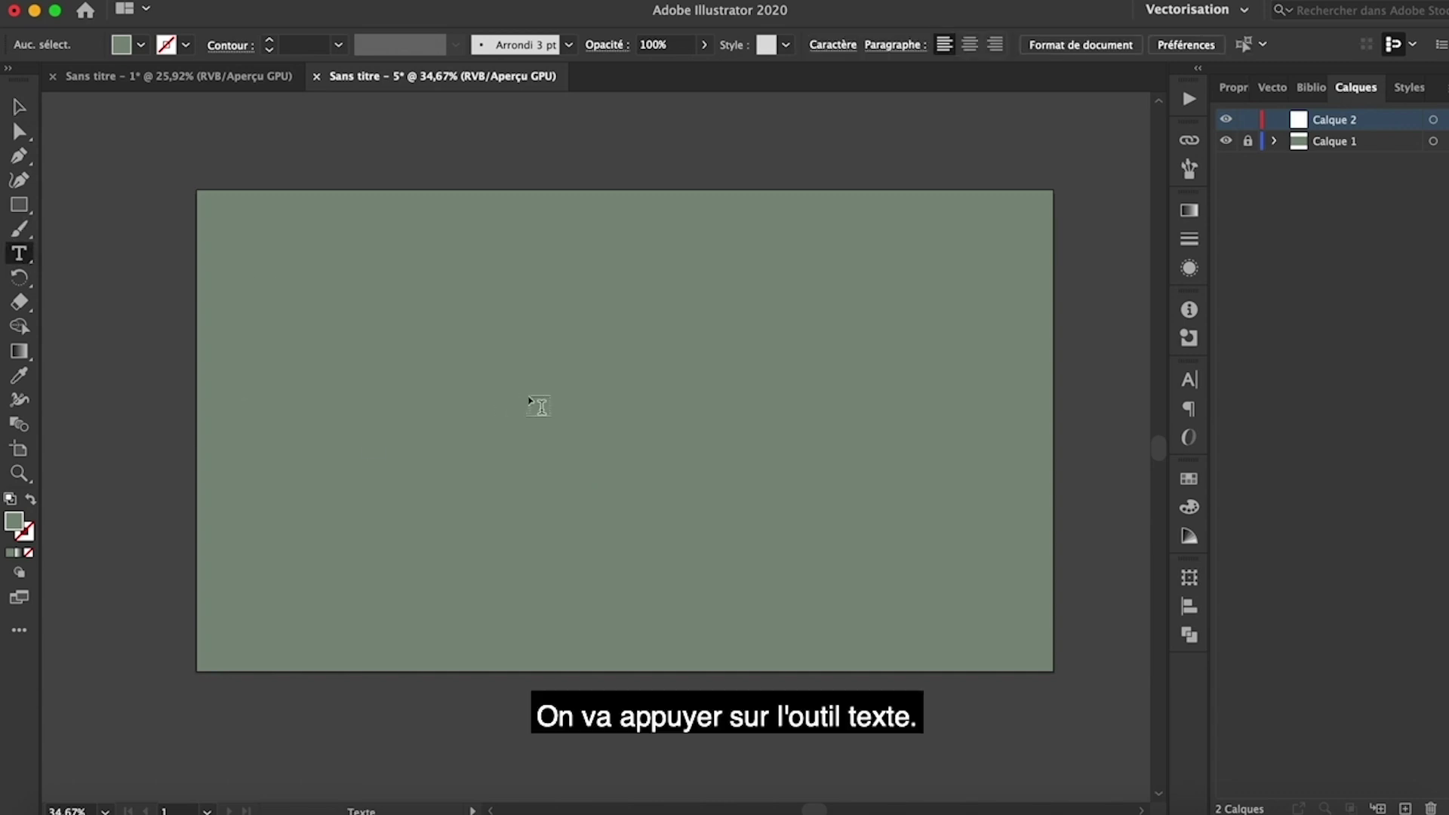
left_click(551, 405)
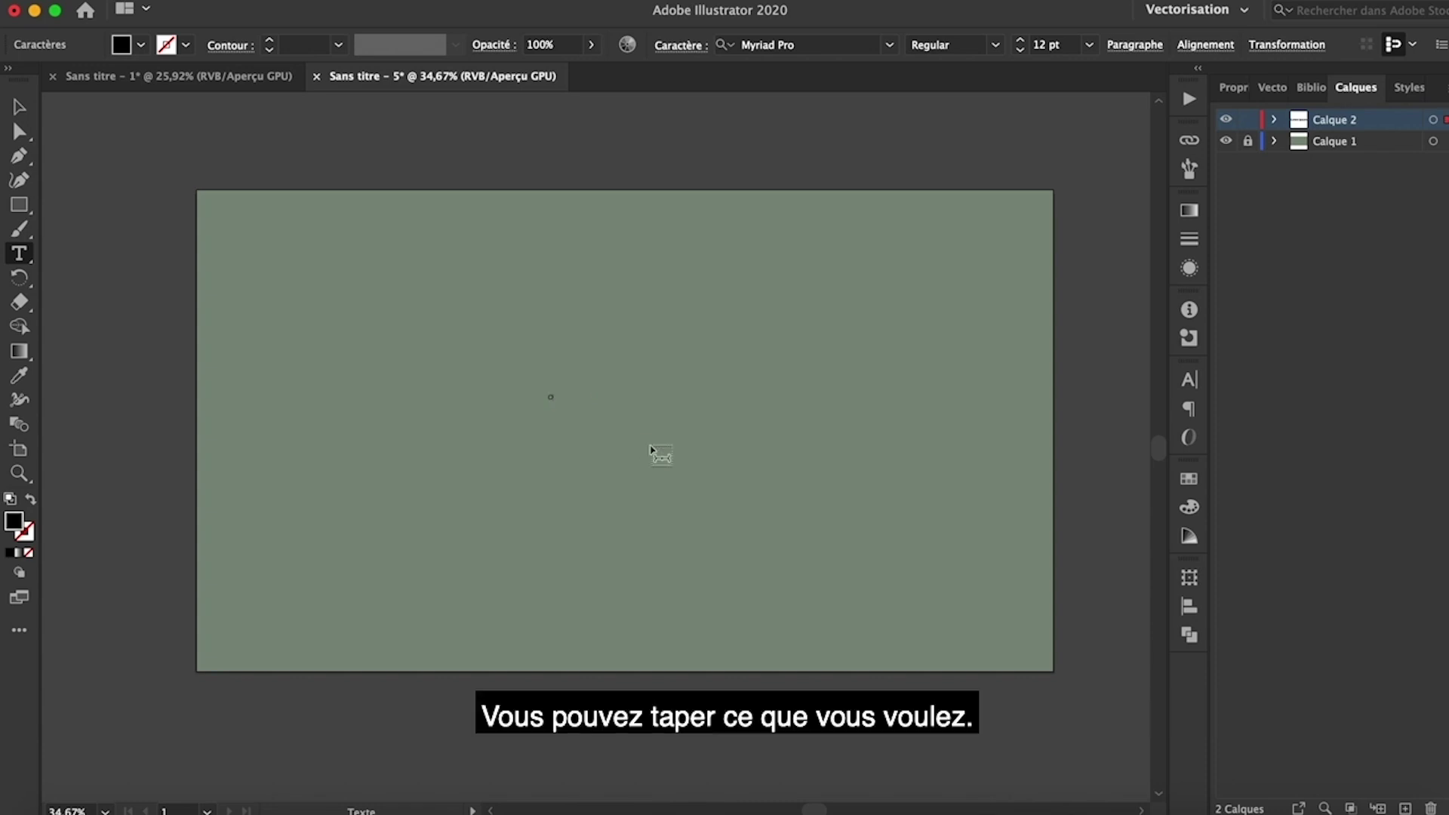
type("OMBRE")
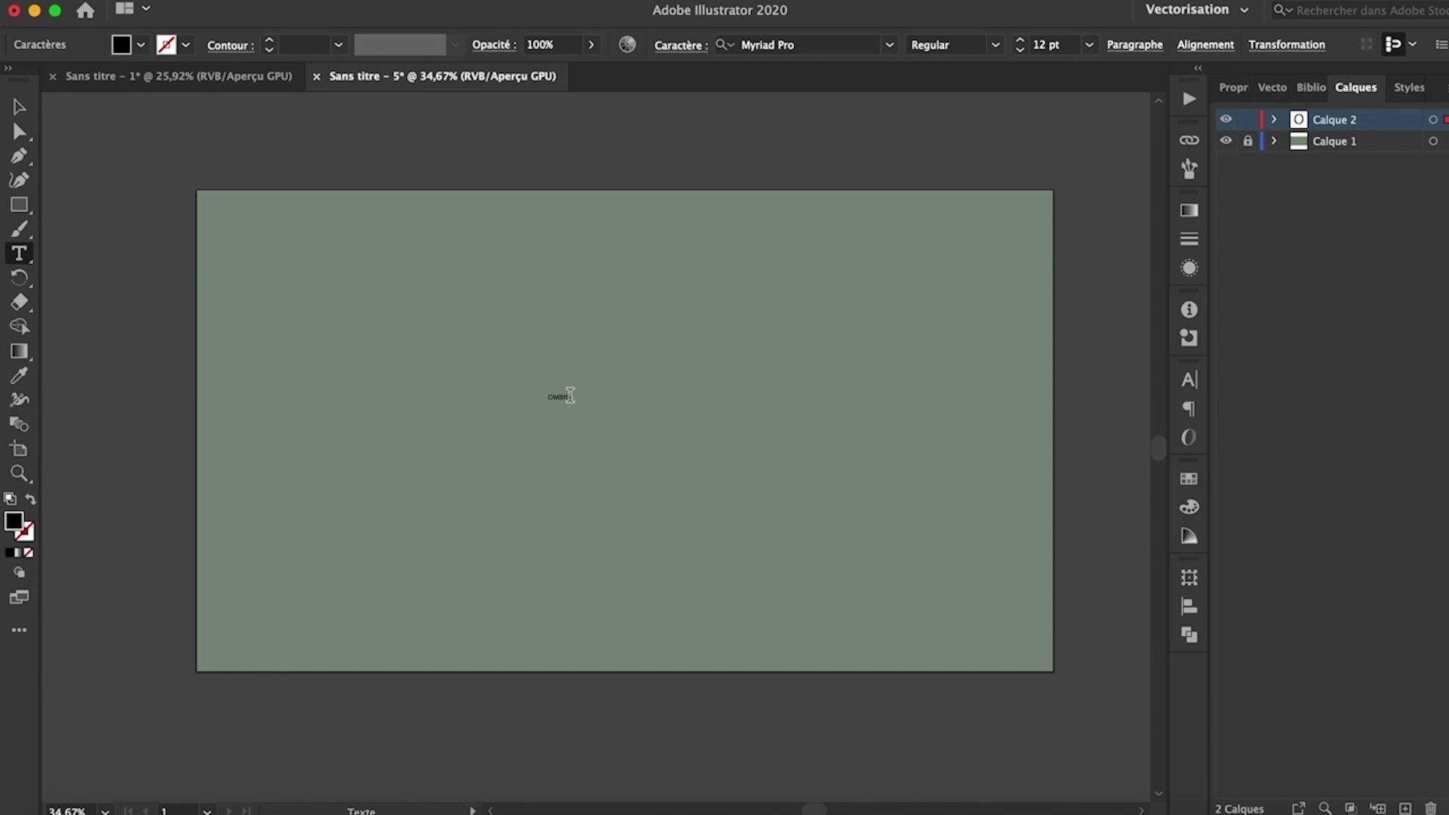
Step: Set the font size of the whole OMBRE text to 200 pt in the character settings
left_click_drag(569, 394, 534, 396)
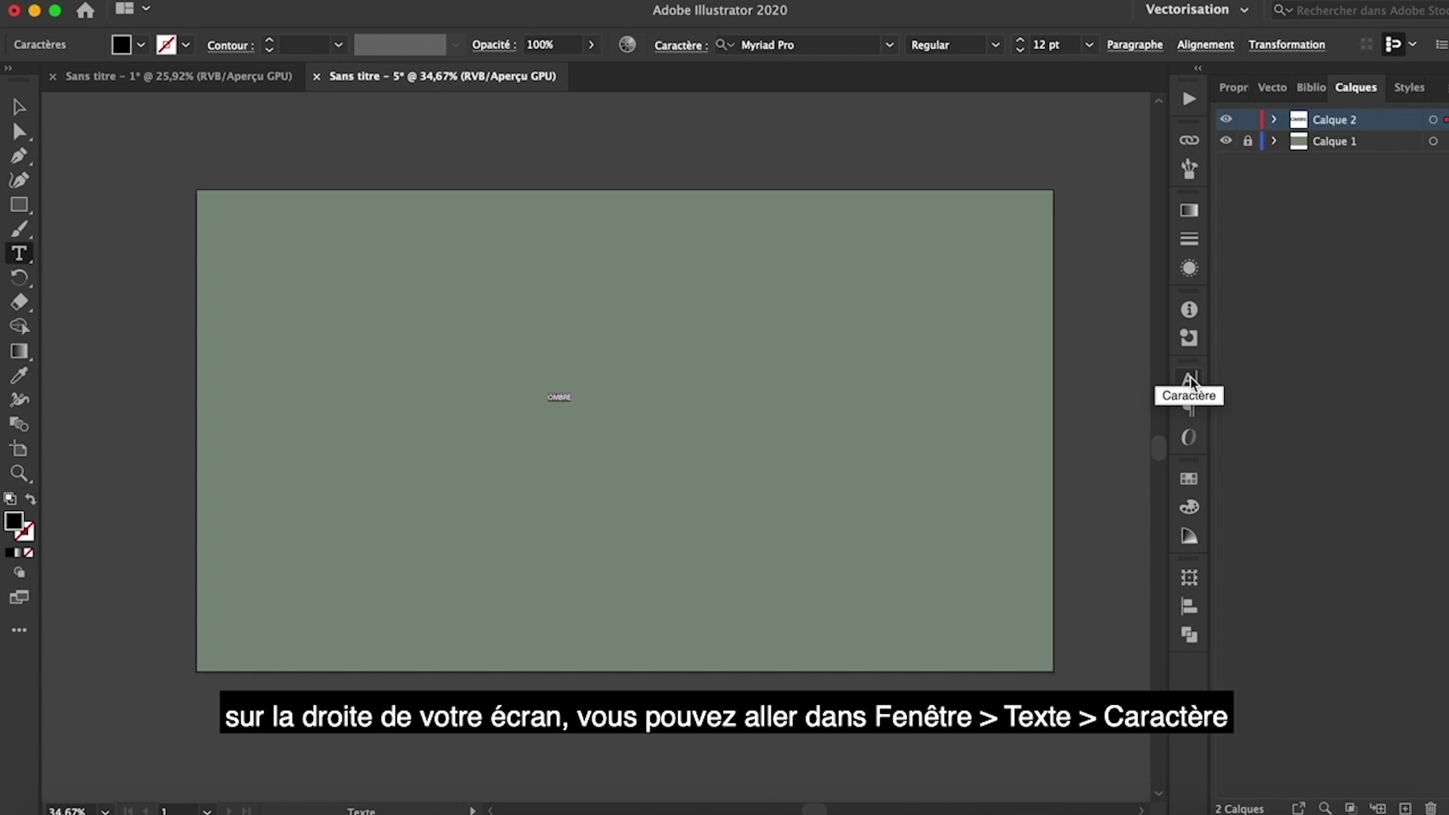
left_click(608, 8)
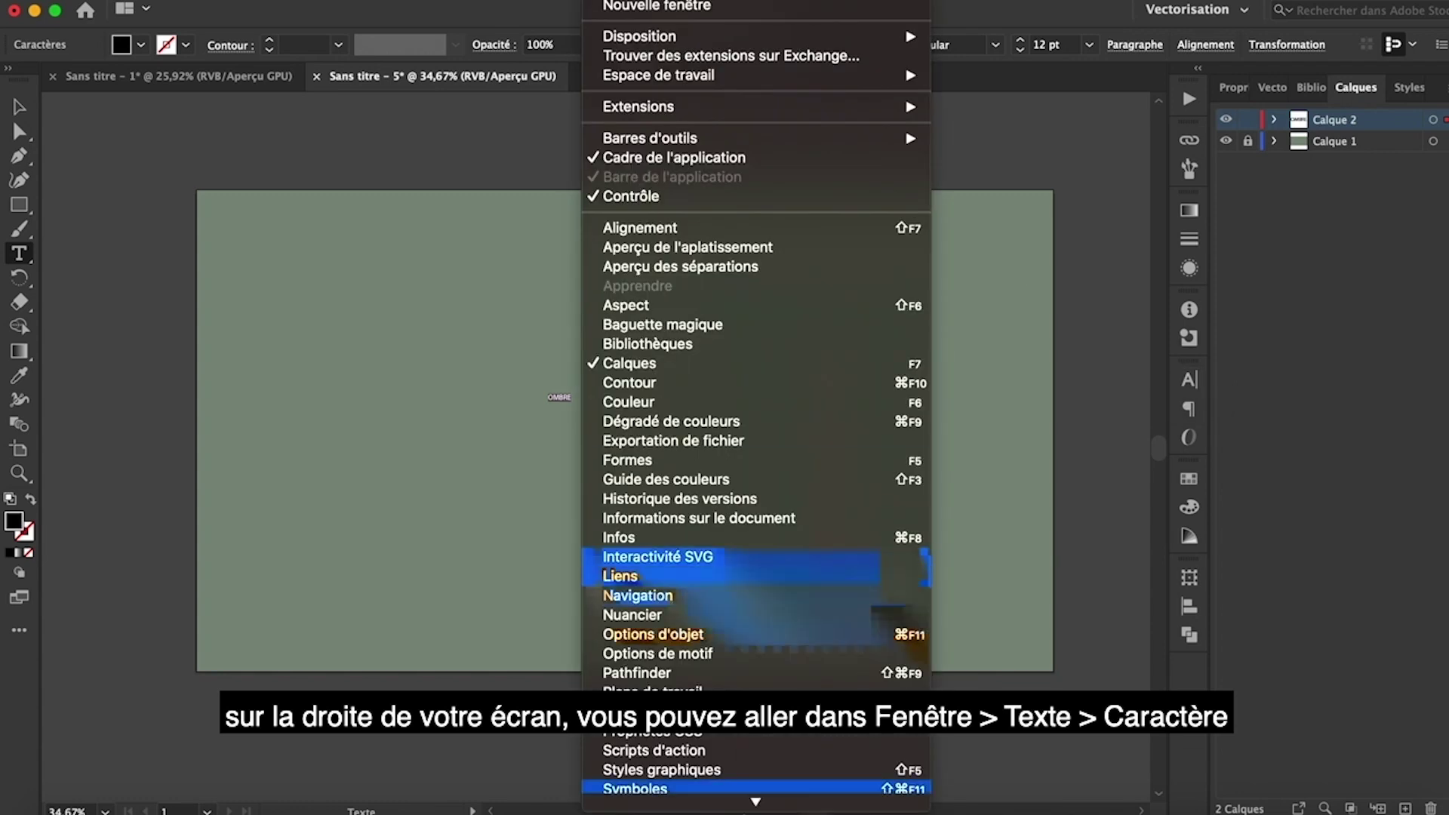
scroll(728, 590, "down", 5)
mouse_move(735, 560)
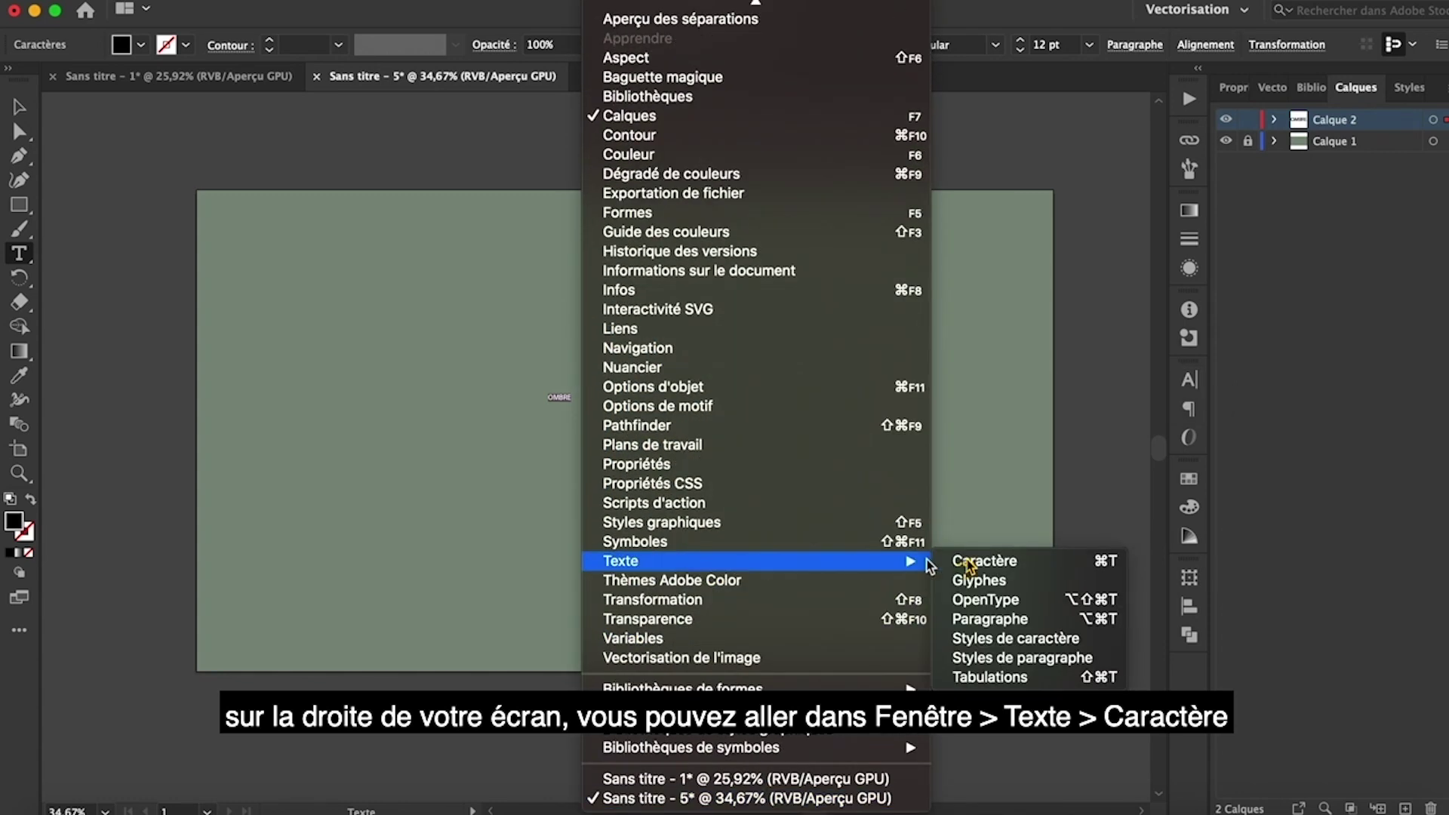
left_click(962, 469)
left_click(985, 488)
type("2")
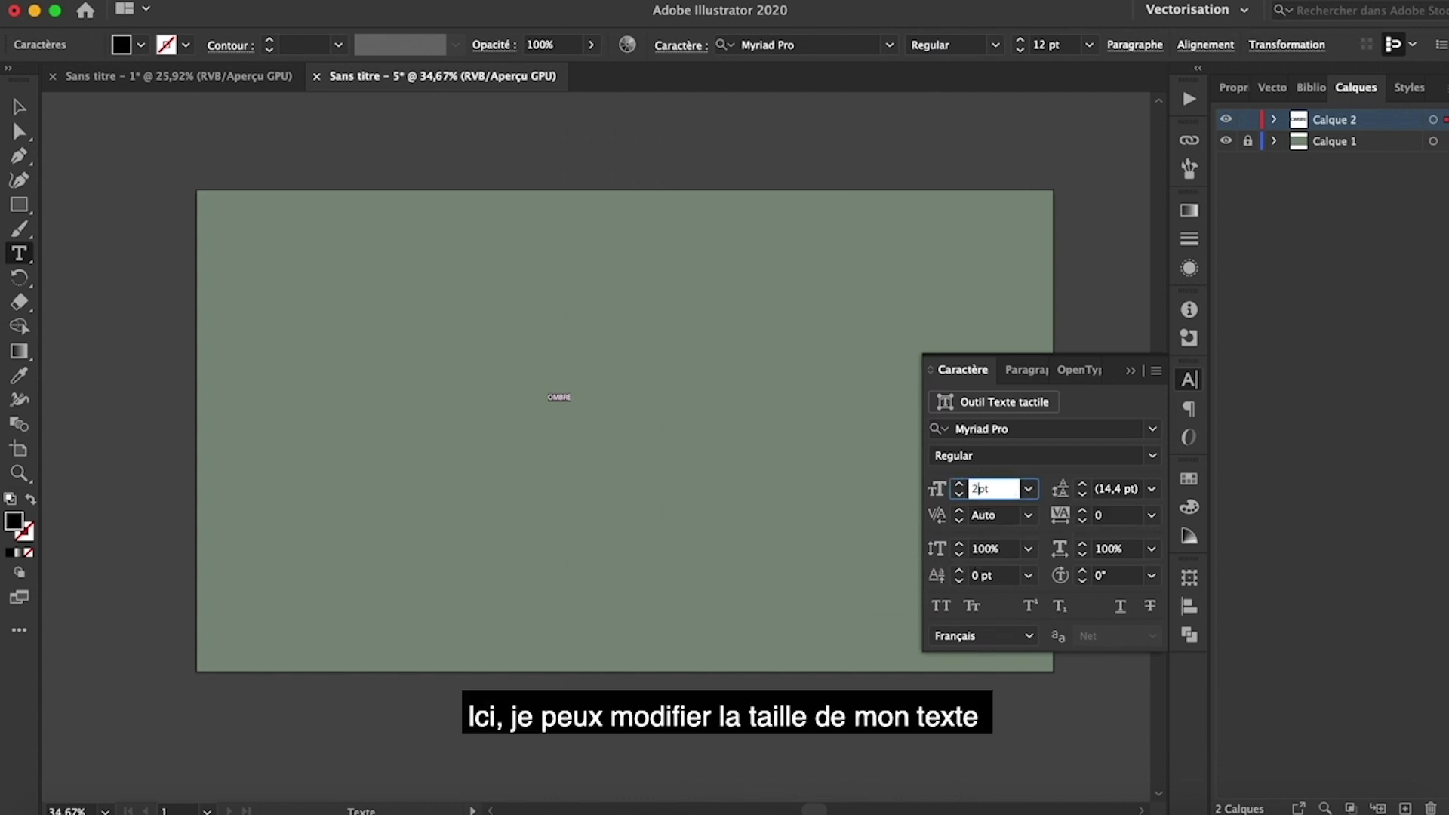
type("00")
key("Return")
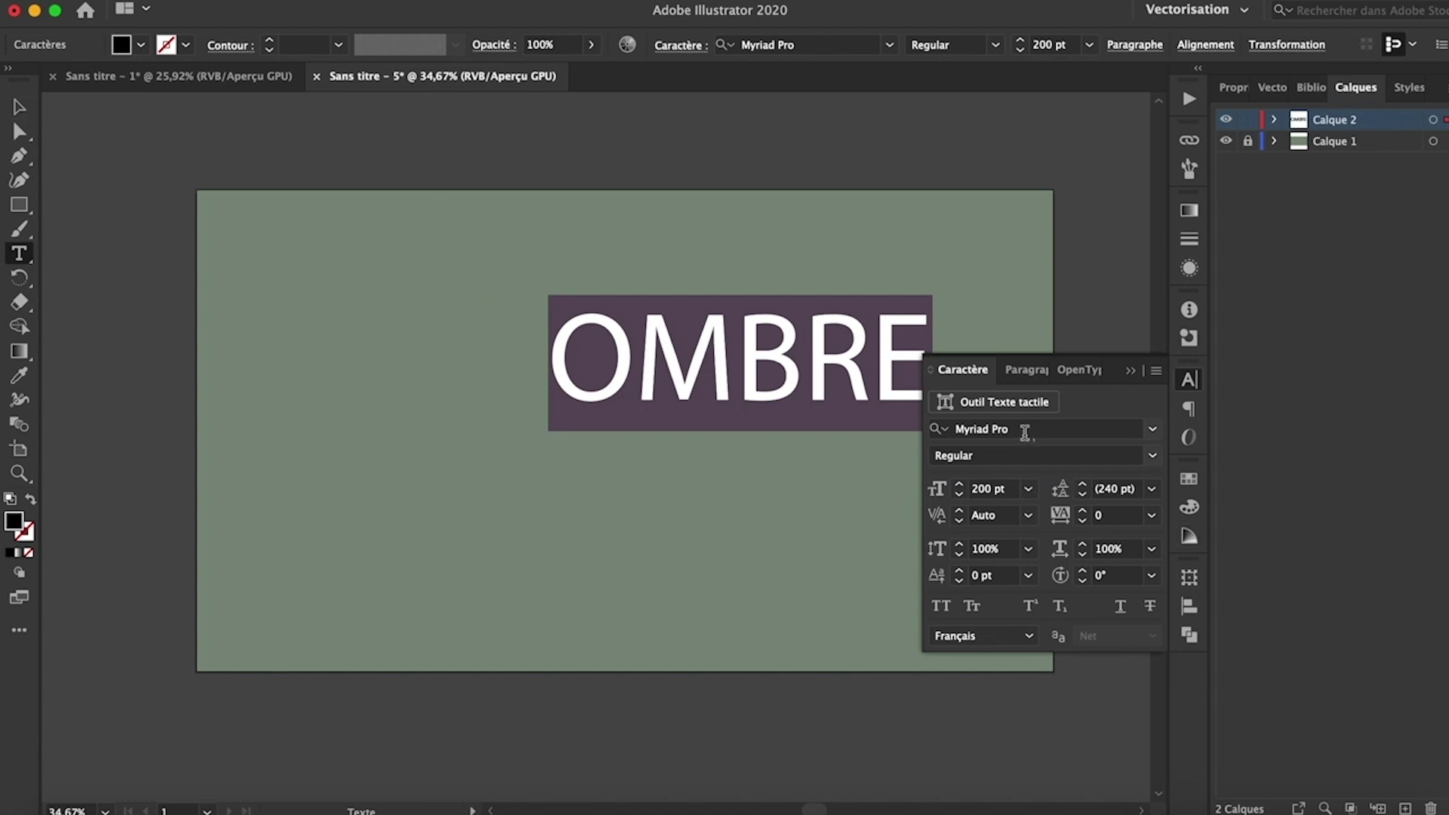
Step: Change the OMBRE text's font to Source Sans Pro Black and put the character settings away
left_click(1022, 428)
type("source sans pro")
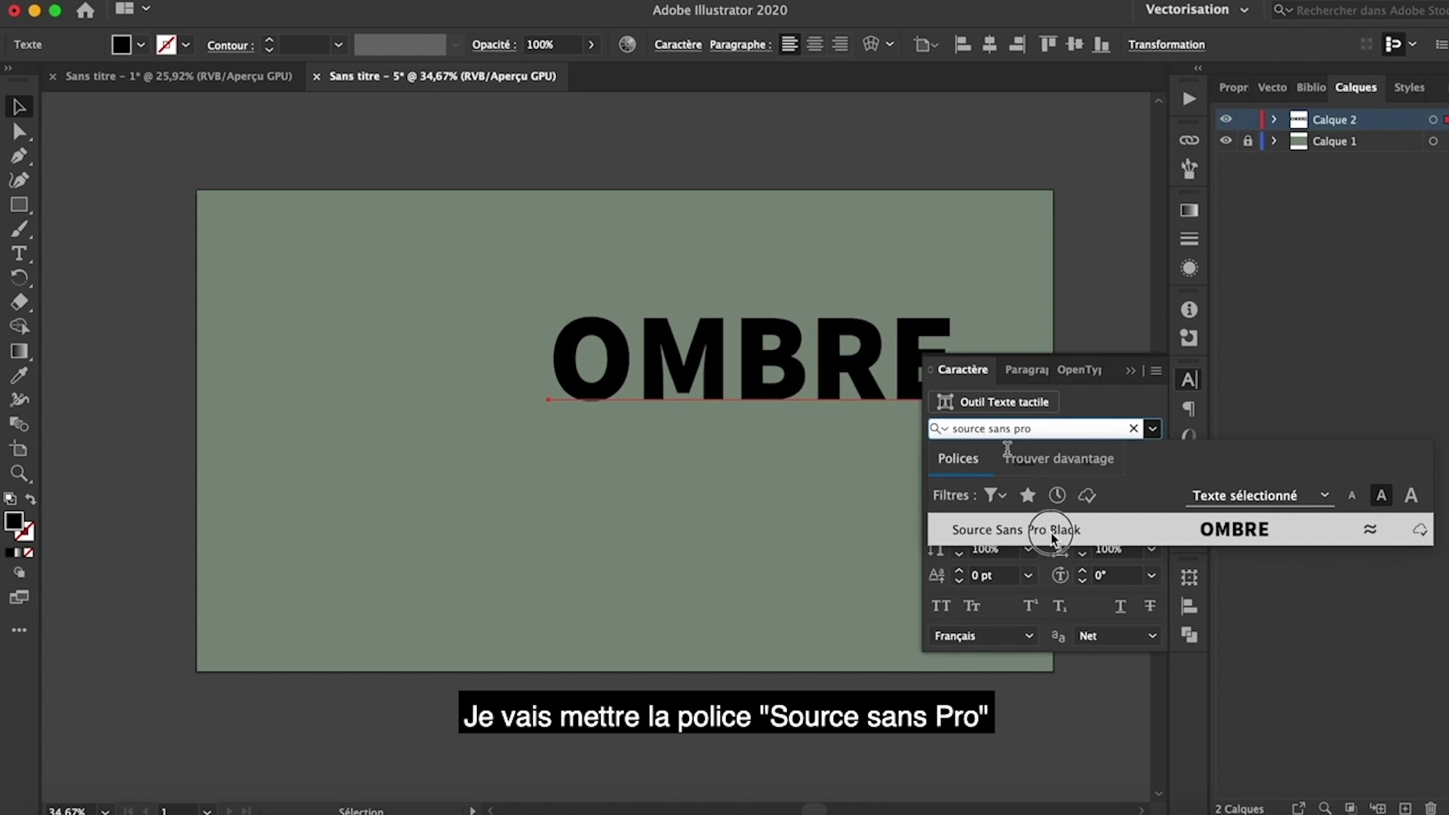
left_click(989, 529)
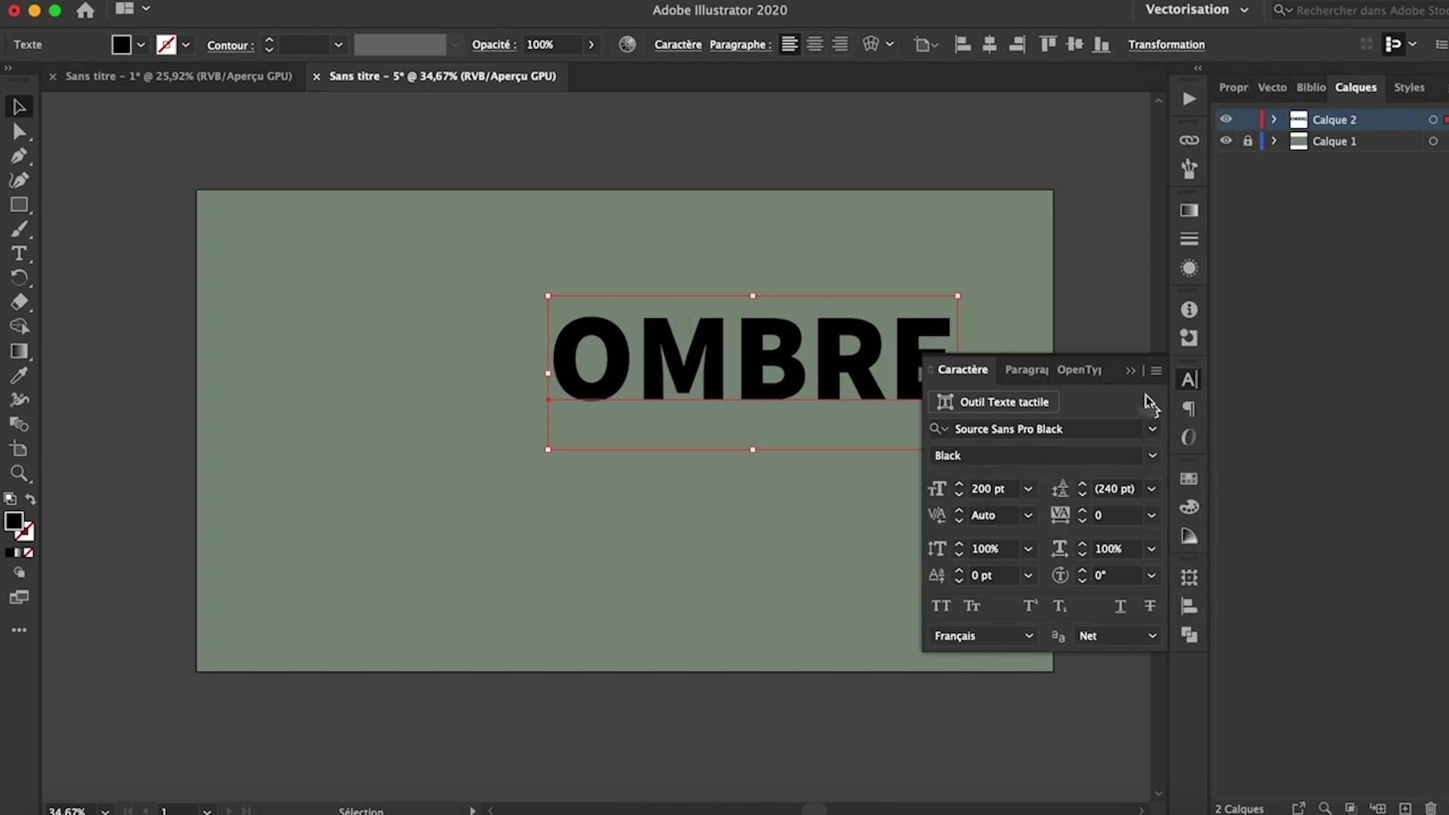
left_click(1132, 370)
Step: Centre the OMBRE text horizontally and vertically on the artboard
left_click(1191, 606)
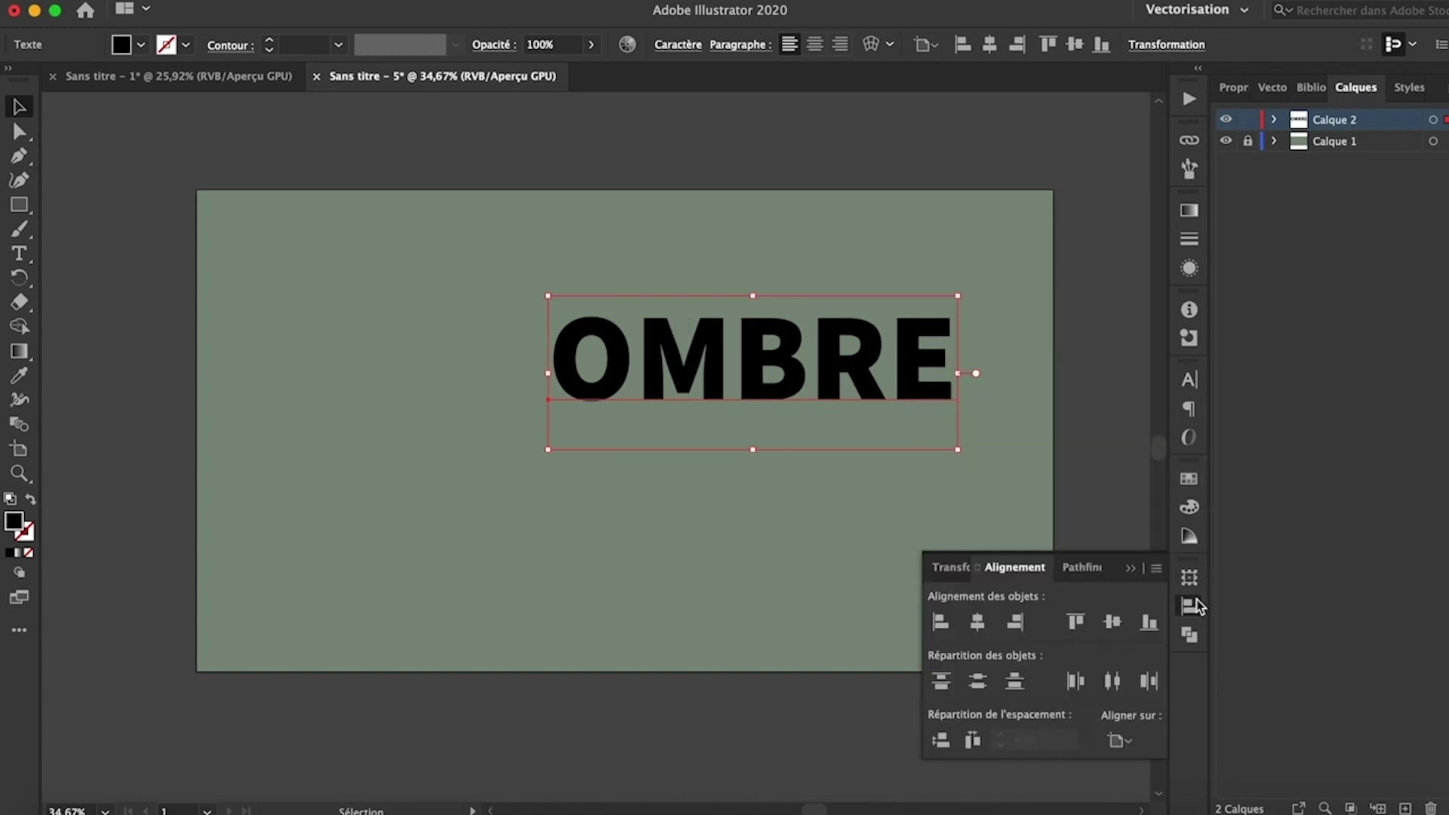
left_click(977, 622)
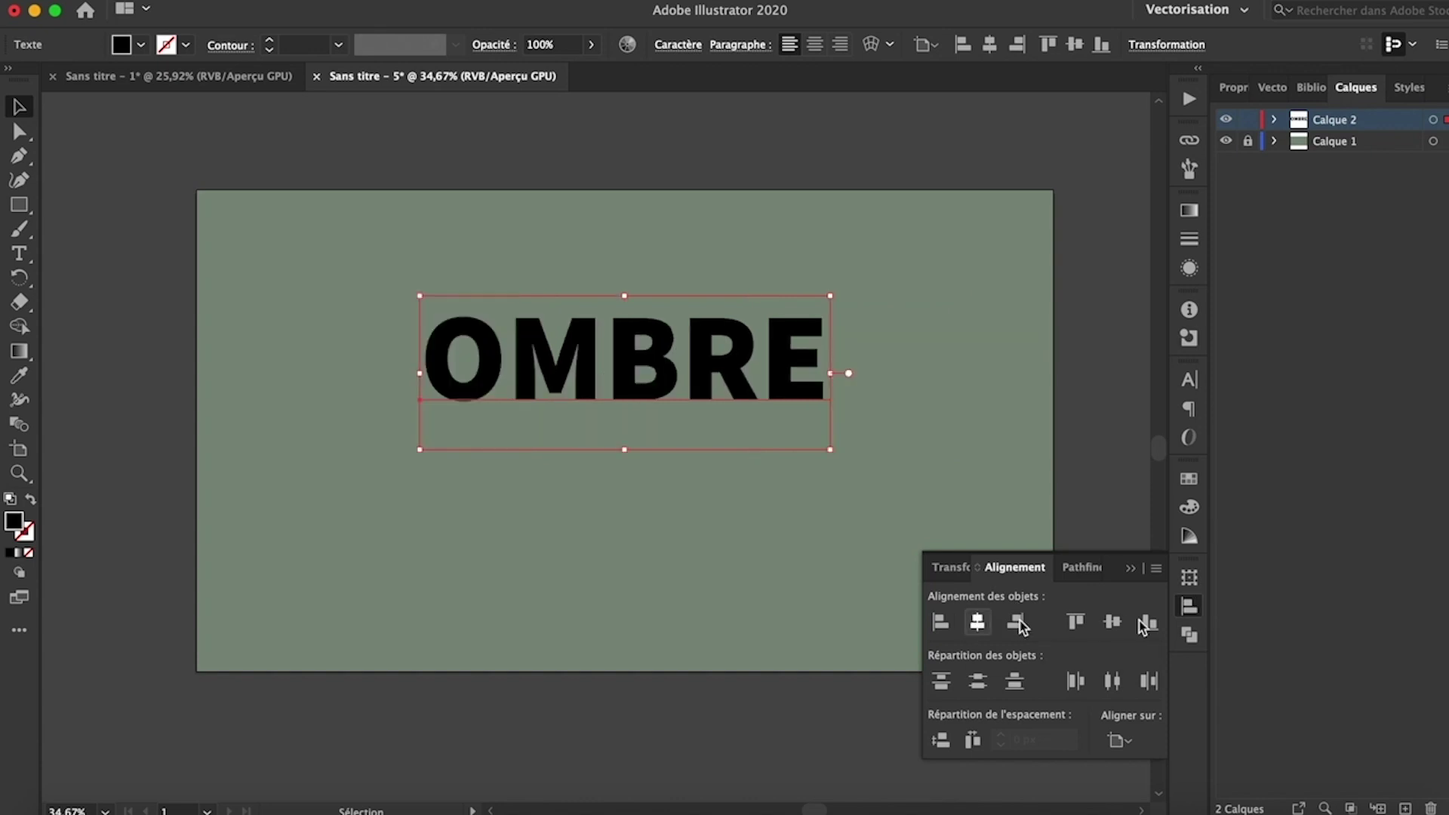
left_click(1112, 621)
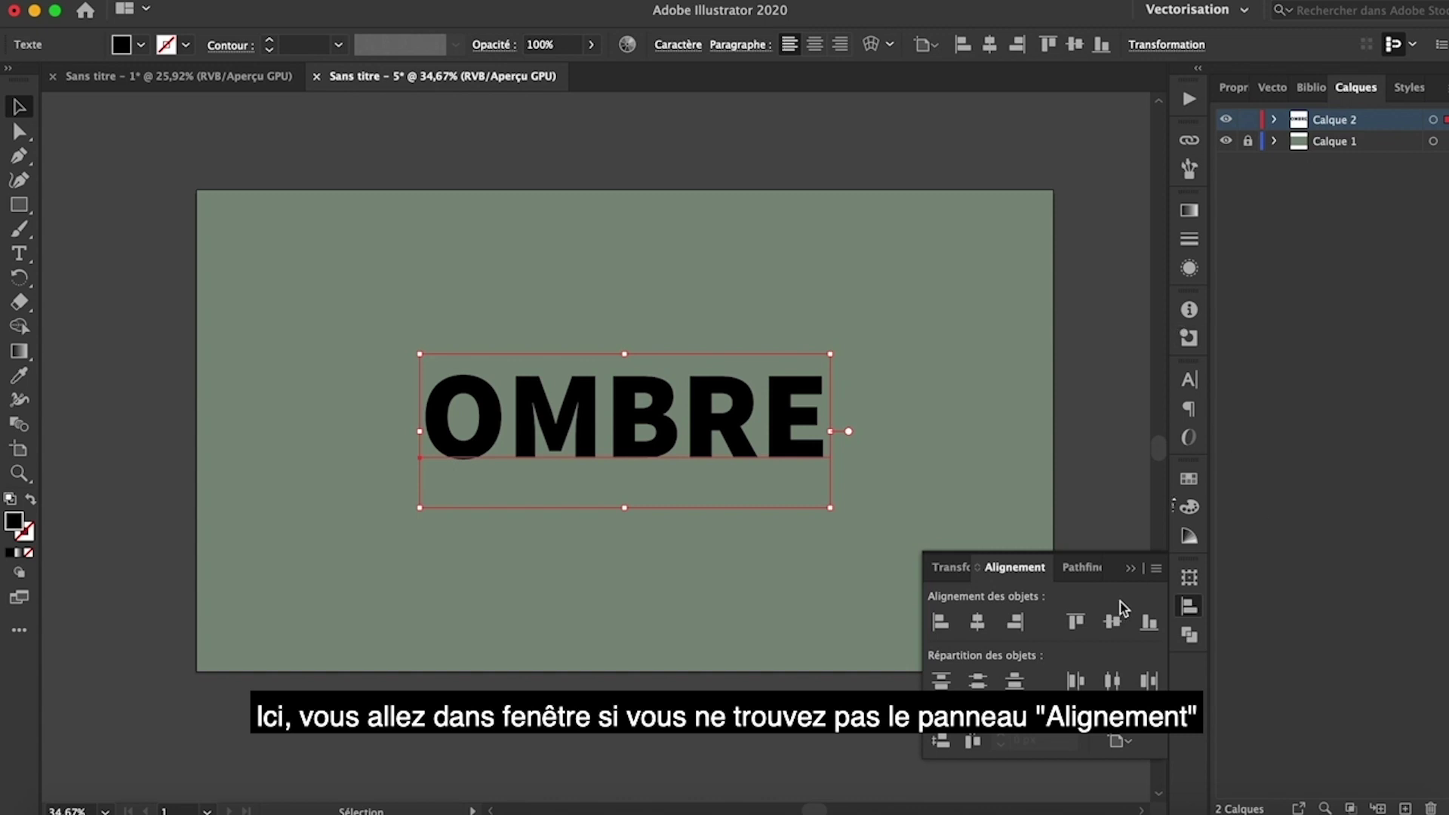
left_click(1130, 572)
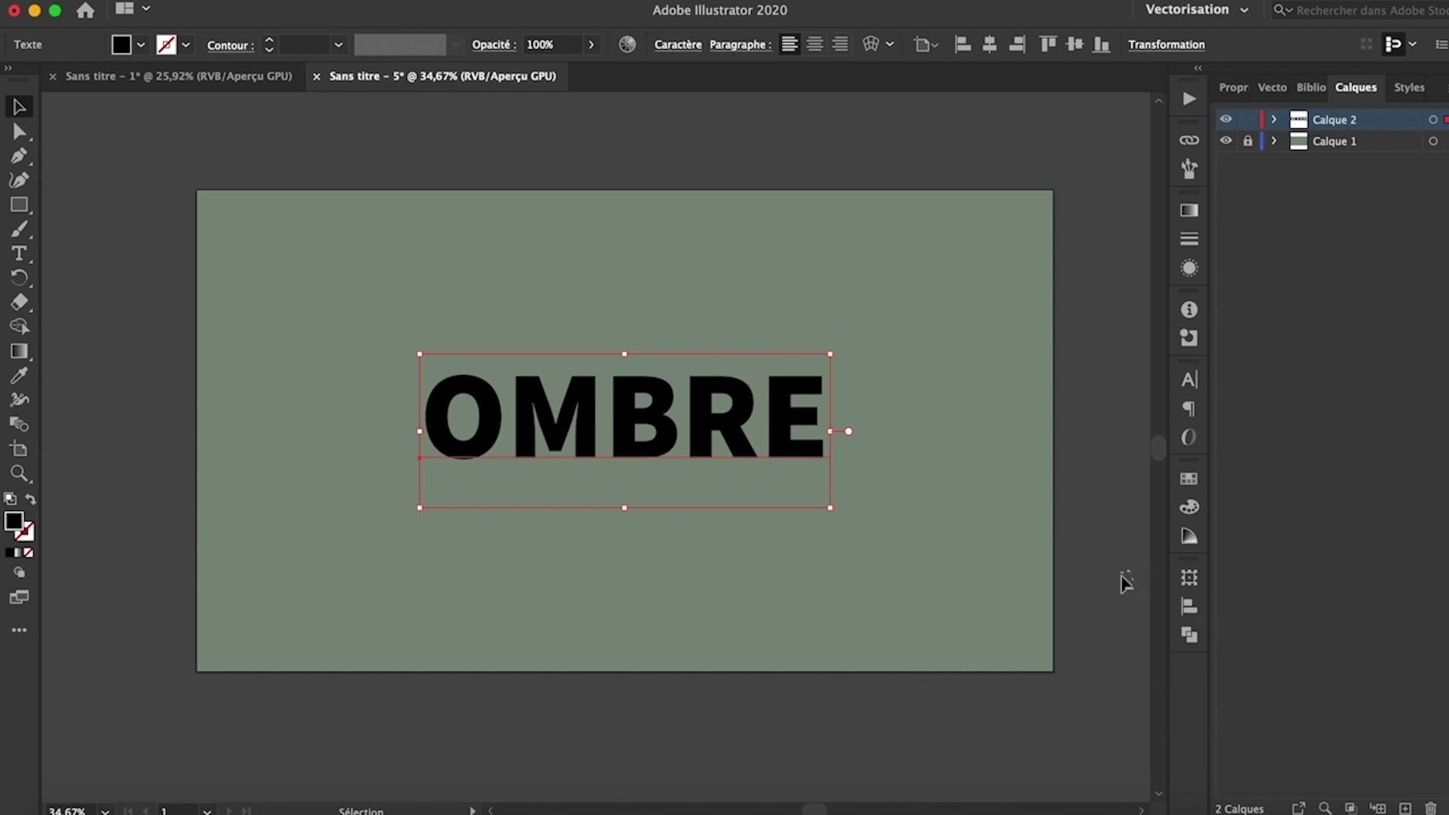
Step: Set the OMBRE text's fill colour to white
left_click(141, 45)
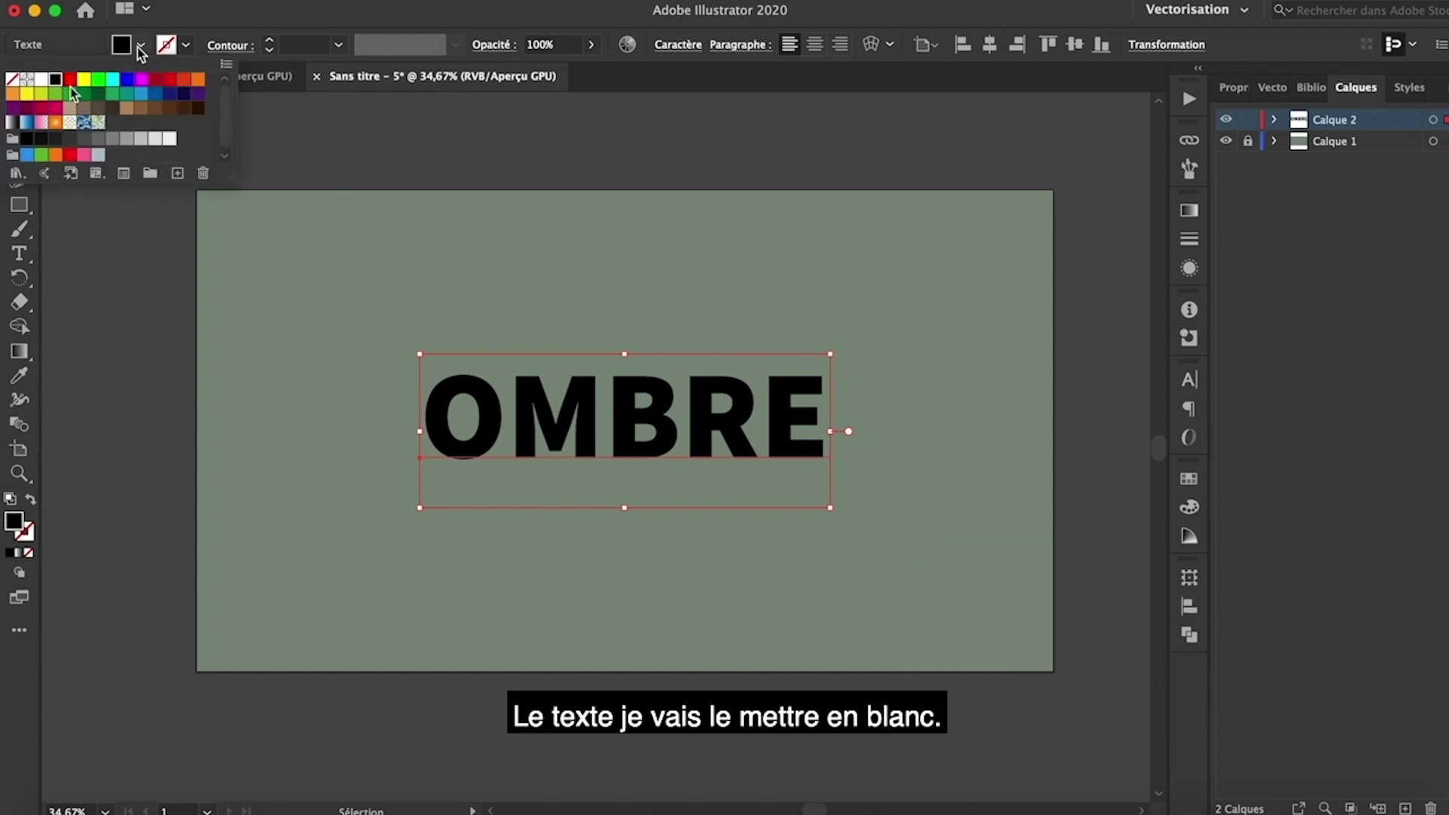
left_click(42, 78)
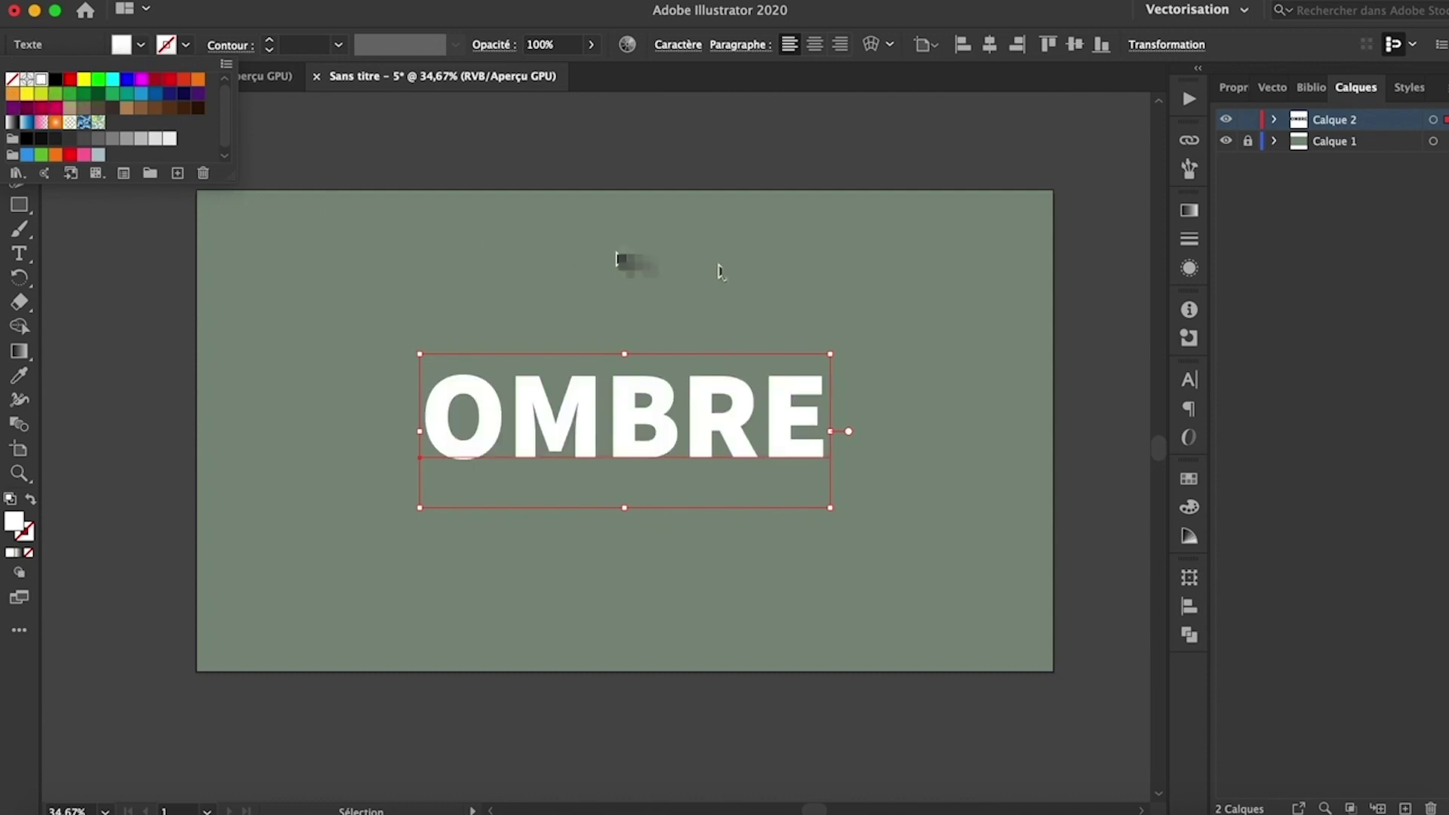
left_click(1117, 317)
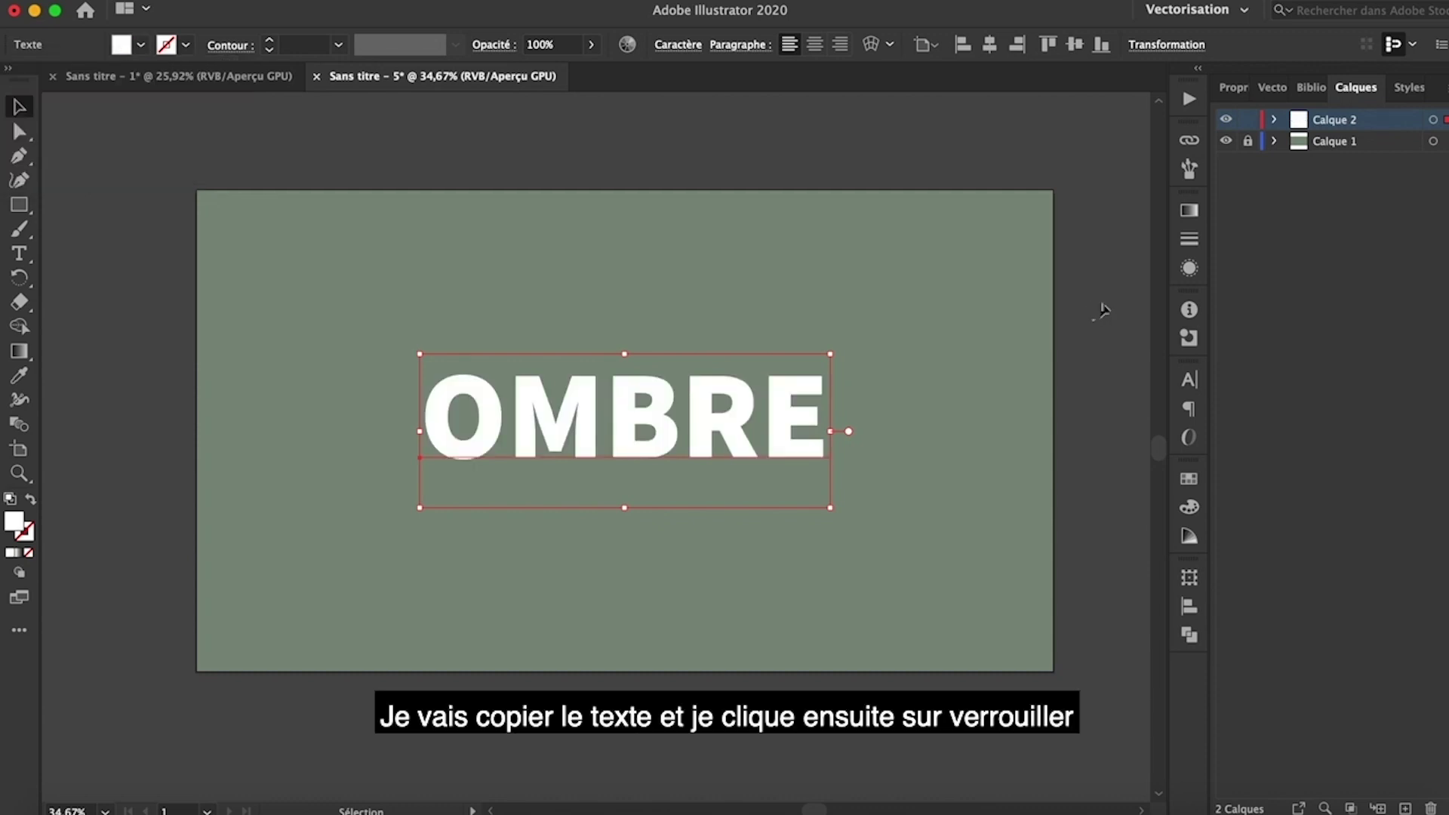
Step: Copy the white OMBRE text and lock its layer, Calque 2
key("super+c")
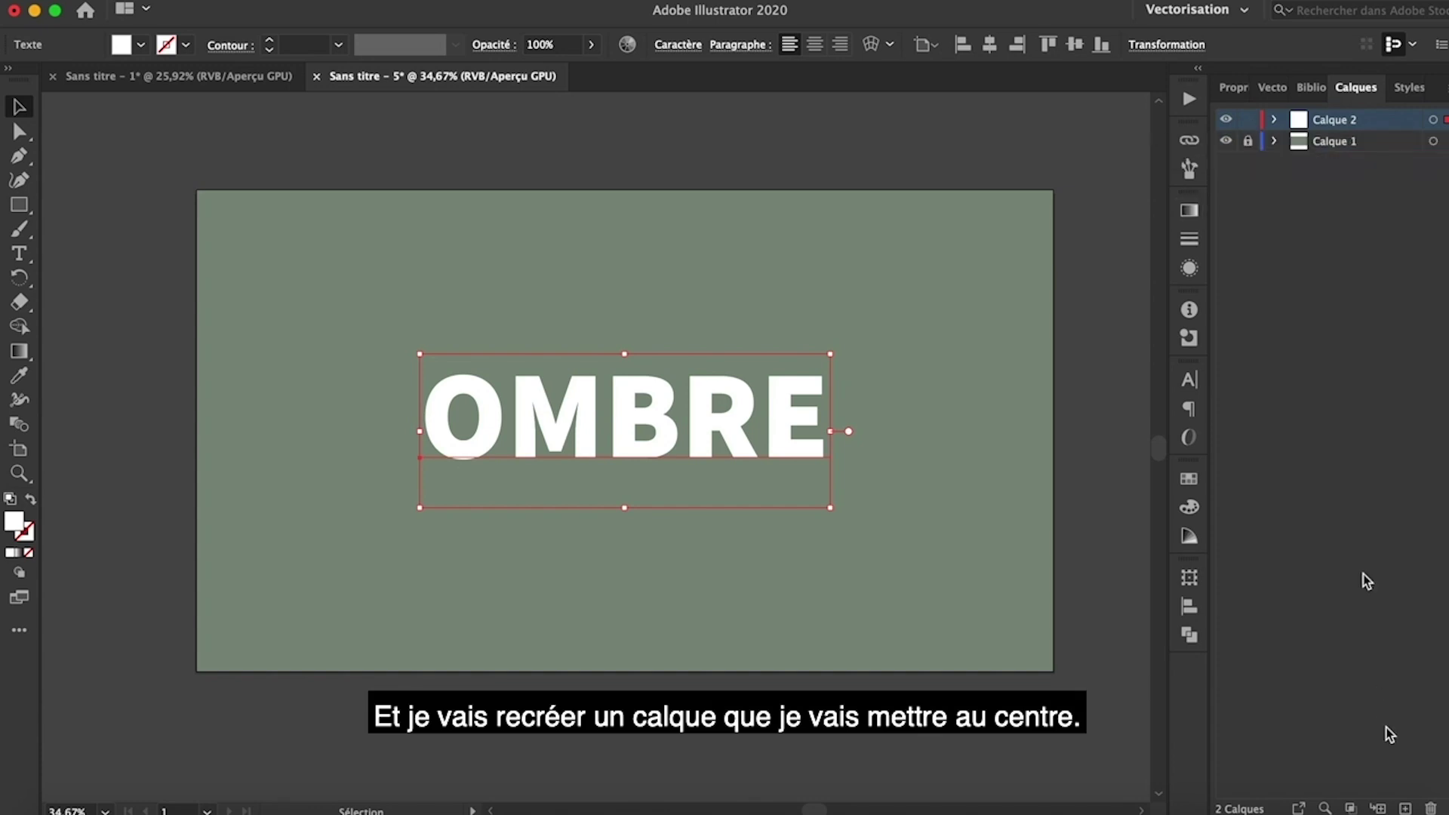
left_click_drag(1247, 126, 1248, 141)
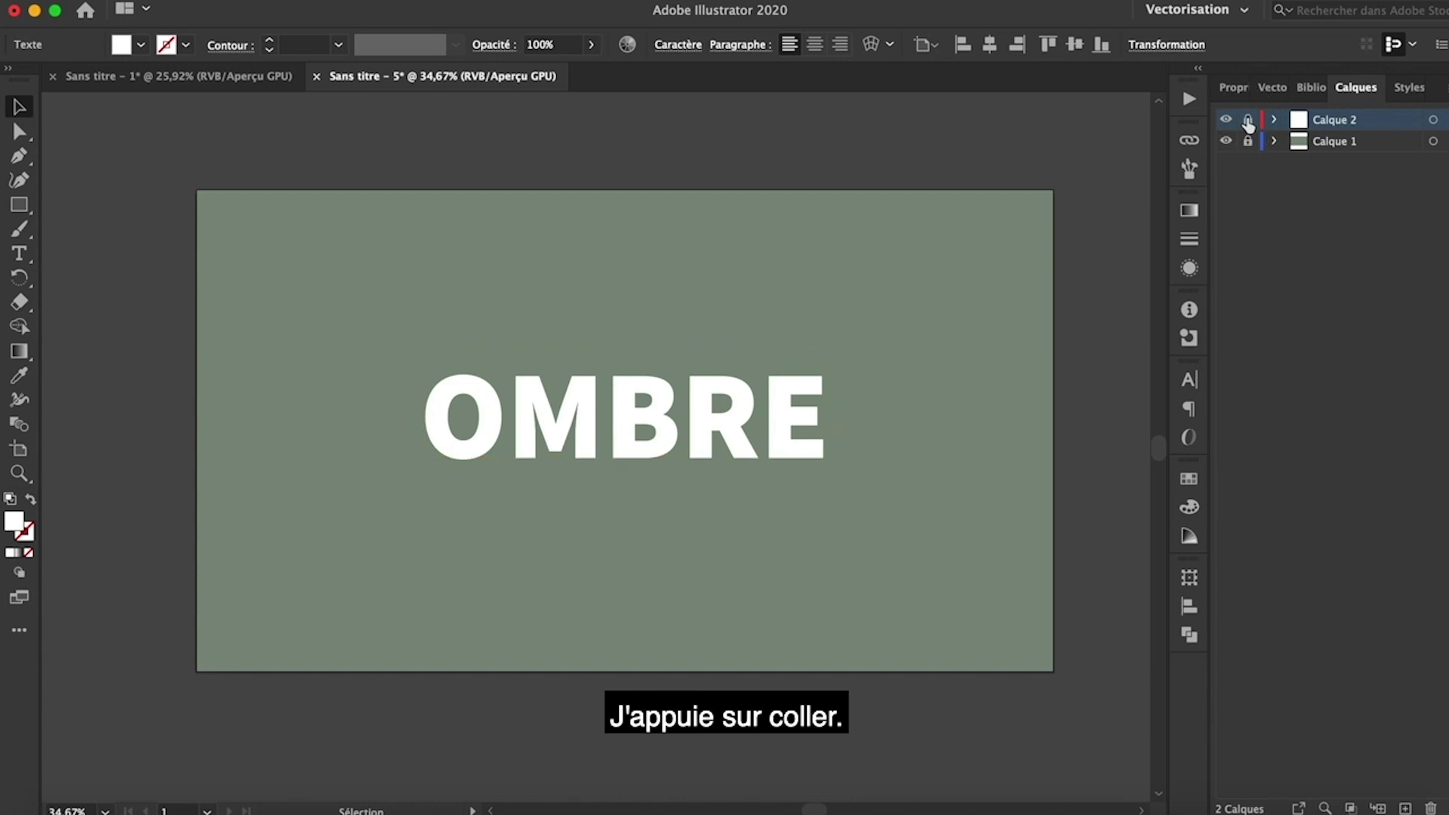
Step: Create a layer between Calque 2 and Calque 1 and paste the copied OMBRE text into it
left_click(1404, 808)
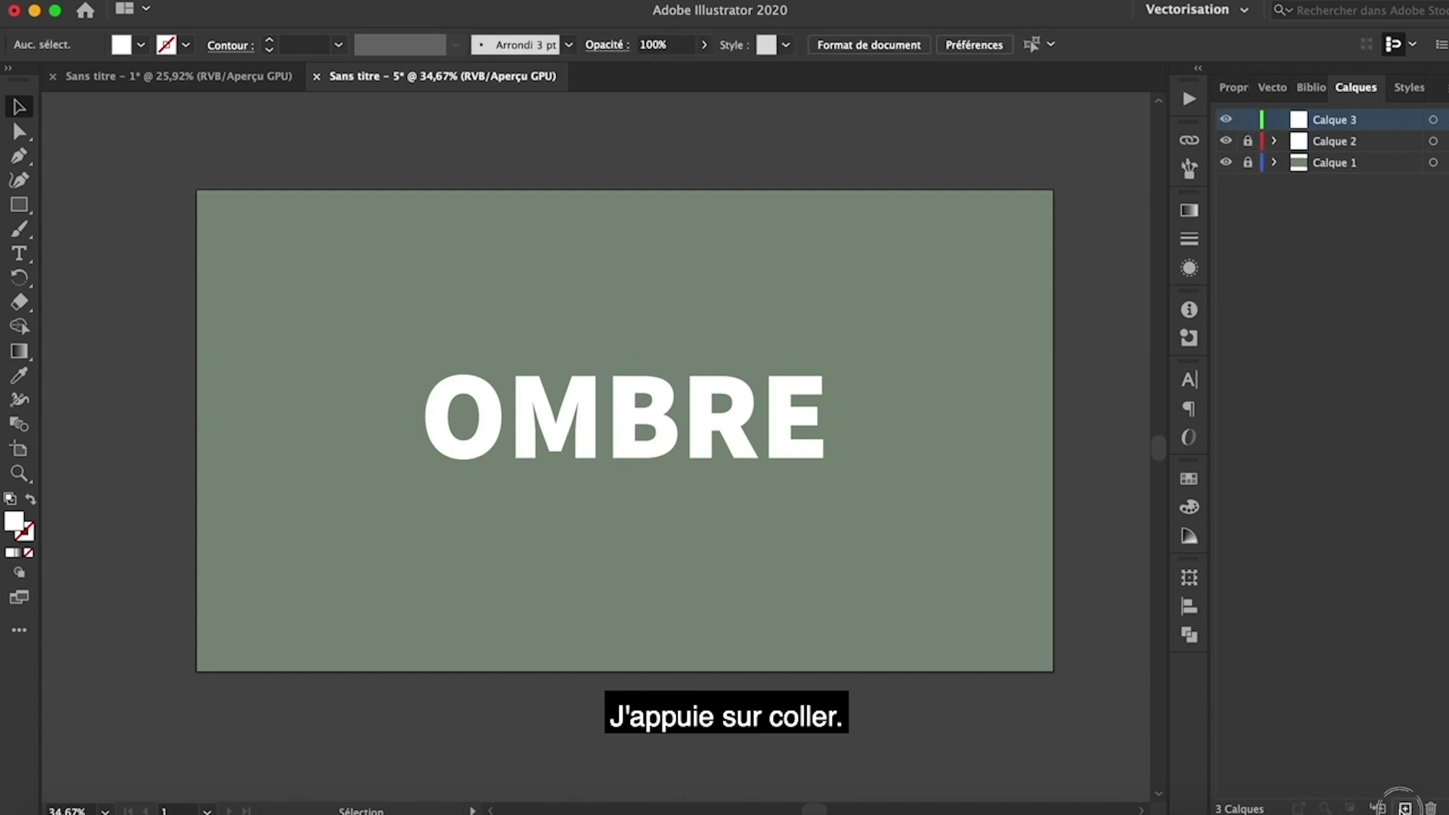
left_click_drag(1320, 120, 1321, 151)
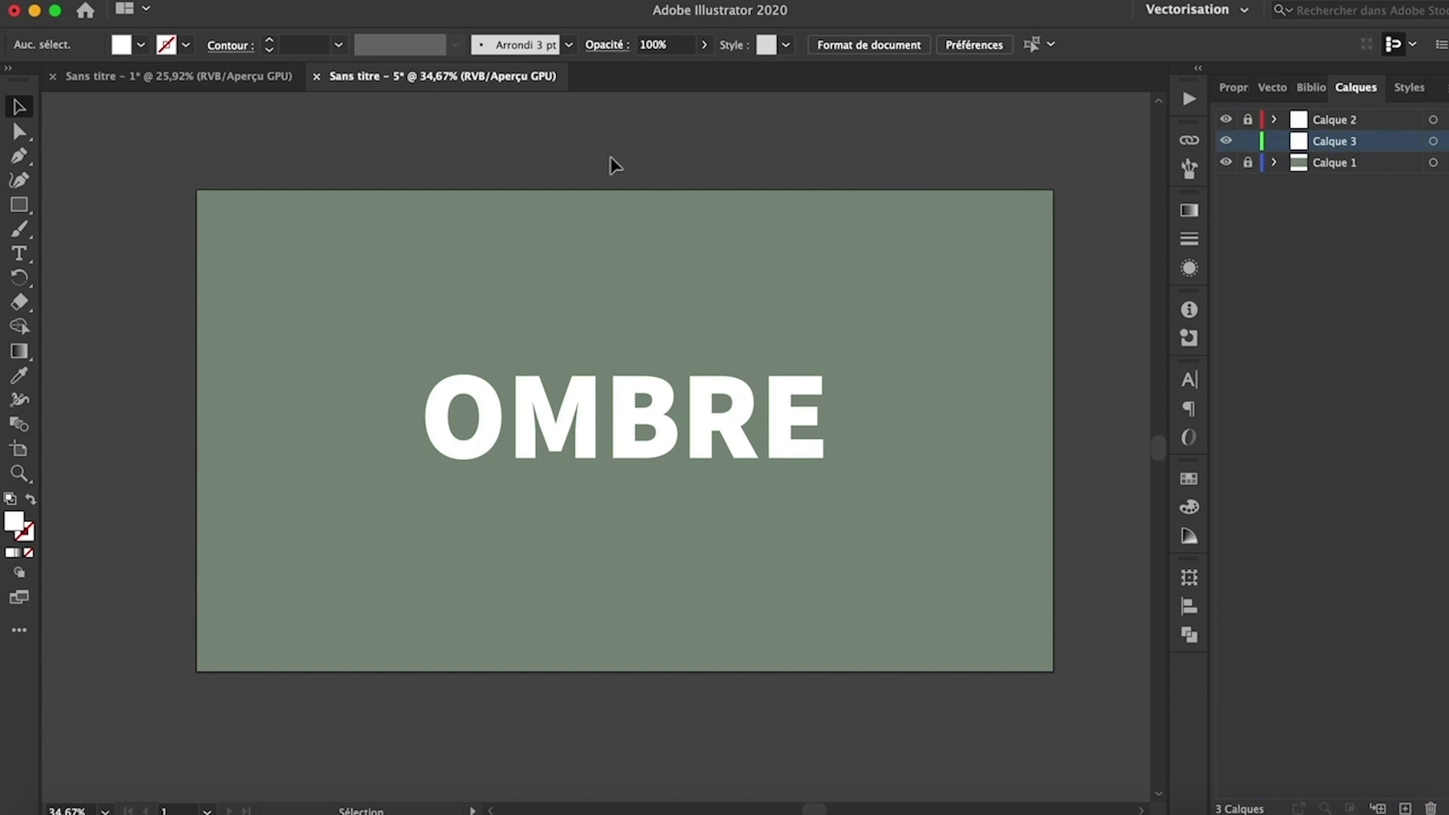
key("super+v")
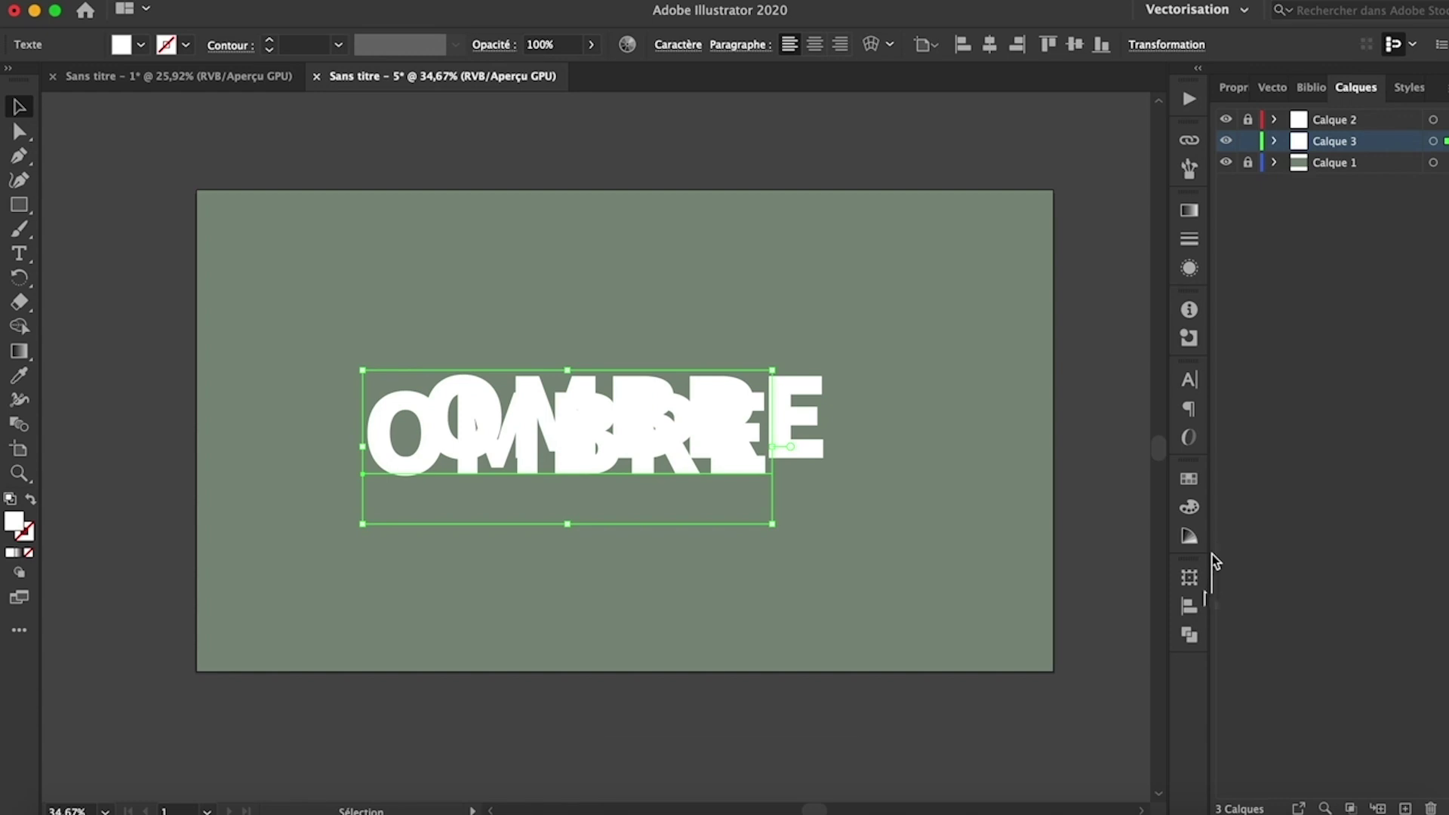
Step: Centre the pasted OMBRE copy horizontally and vertically on the artboard, directly behind the white text
left_click(1189, 606)
left_click(979, 620)
left_click(1112, 622)
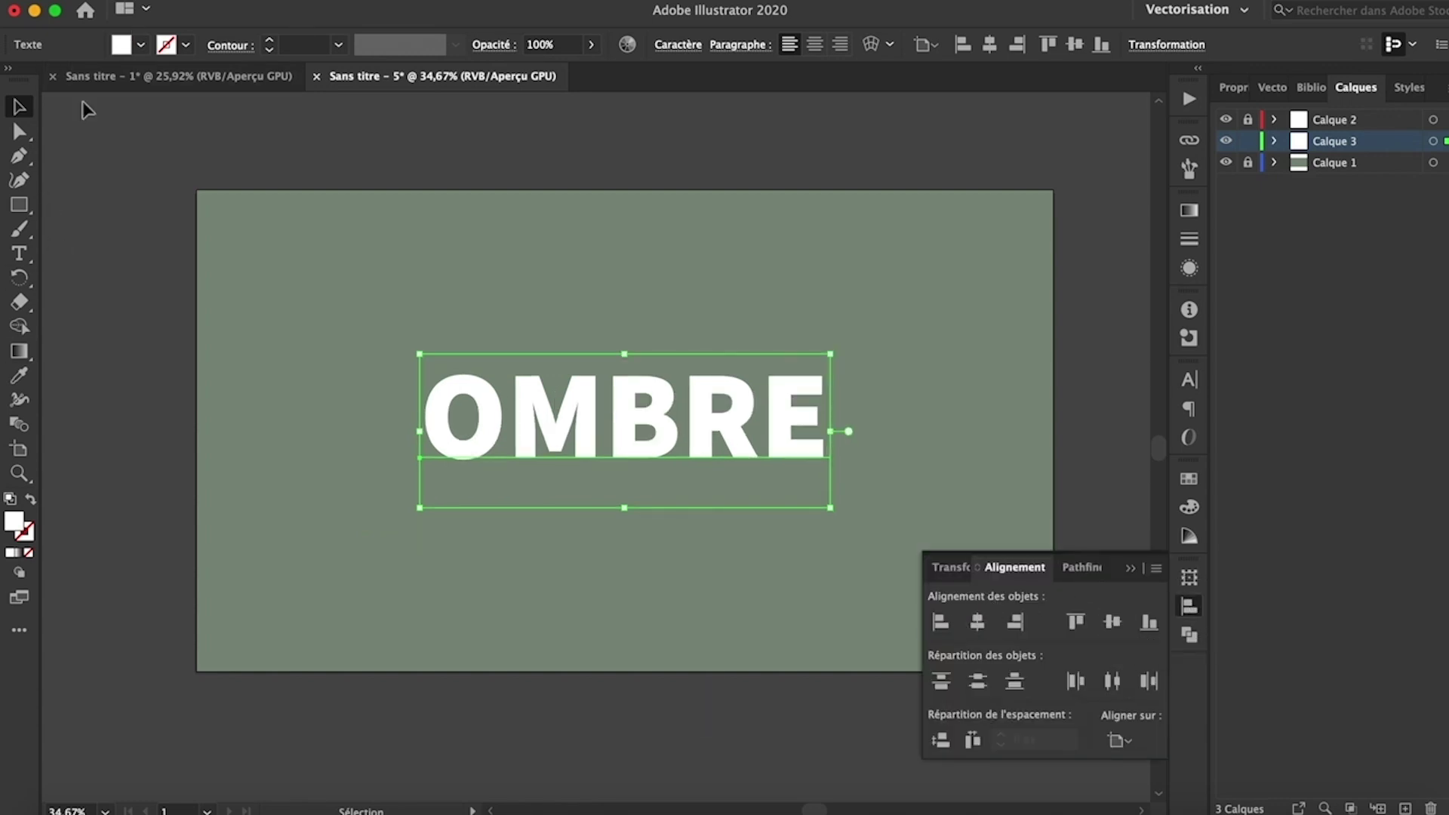
Step: Fill the OMBRE copy on Calque 3 with black and check it by briefly hiding Calque 2
left_click(122, 45)
left_click(56, 80)
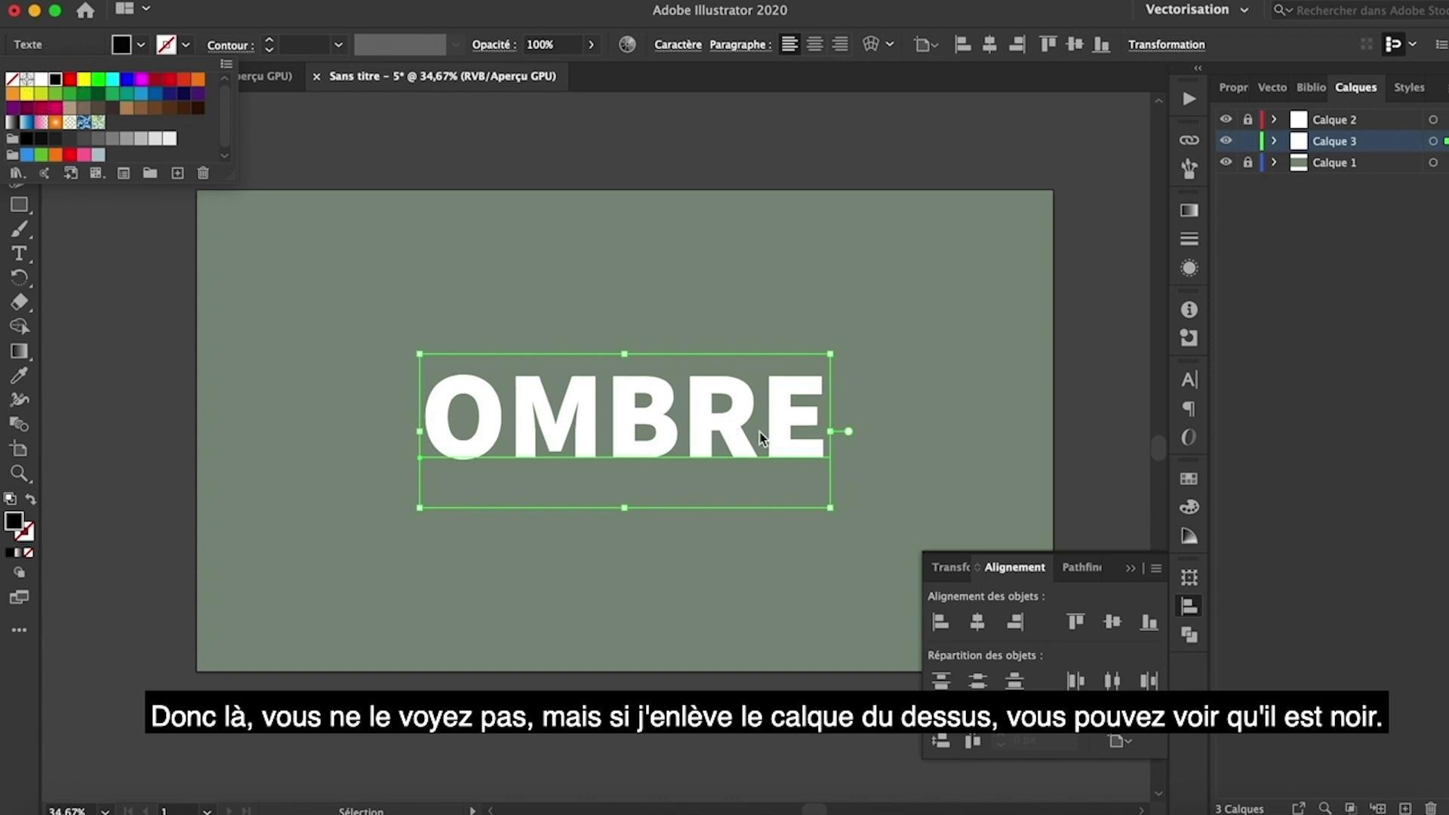
left_click(1129, 569)
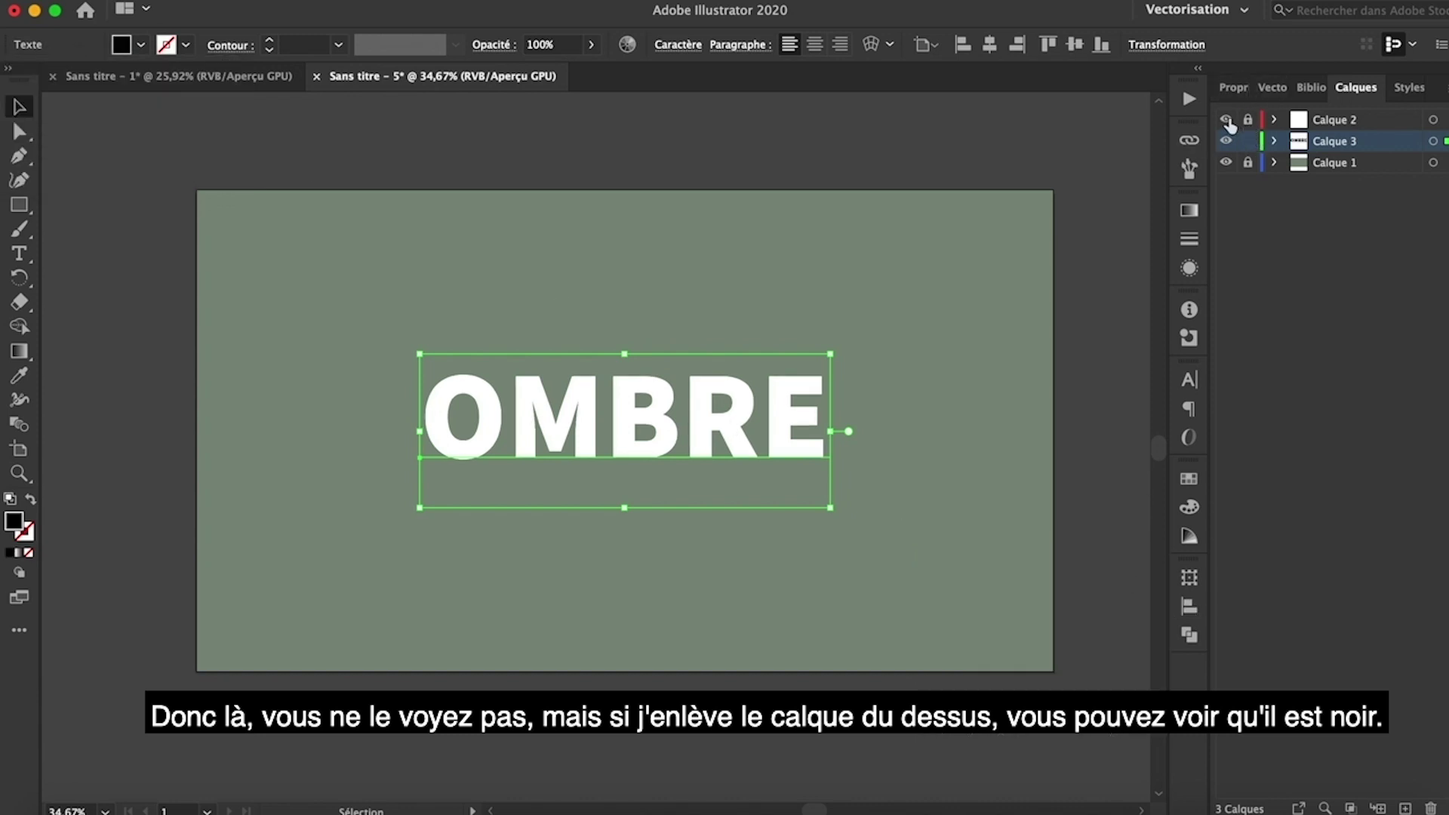
left_click(1227, 120)
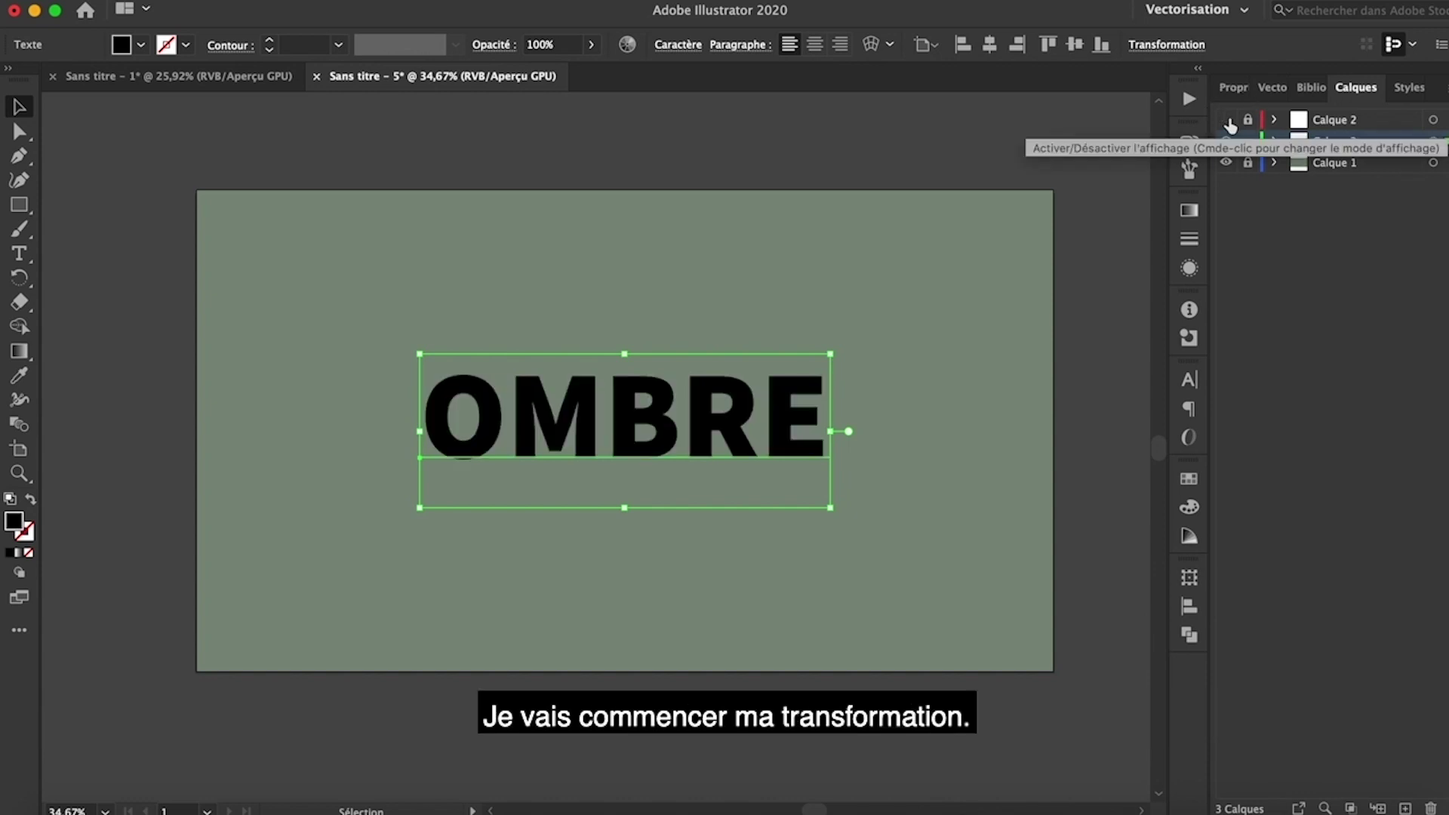
left_click(1227, 120)
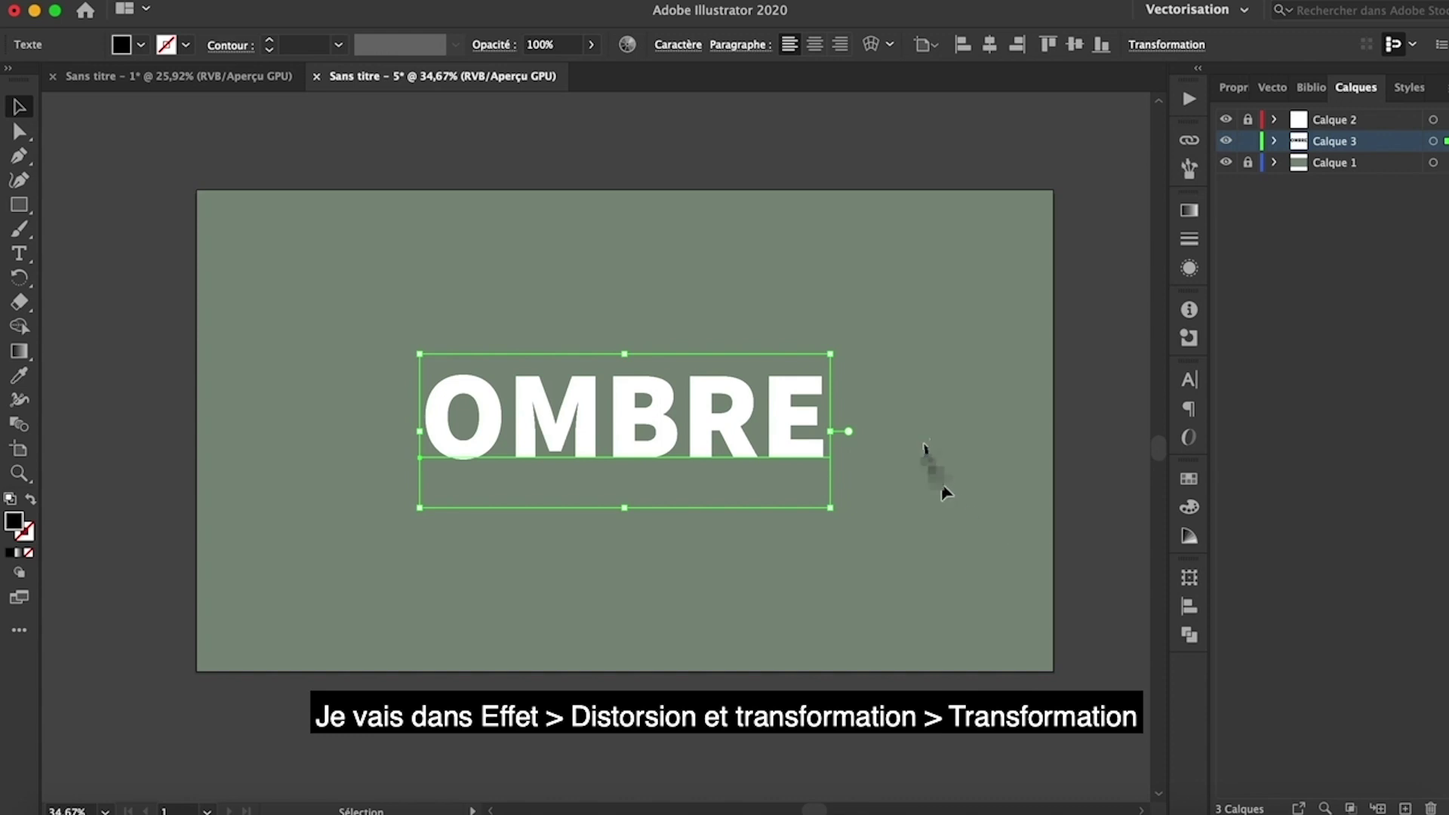
Step: Start a Transformation effect on the black OMBRE copy with 5 px horizontal and 5 px vertical displacement
left_click(498, 15)
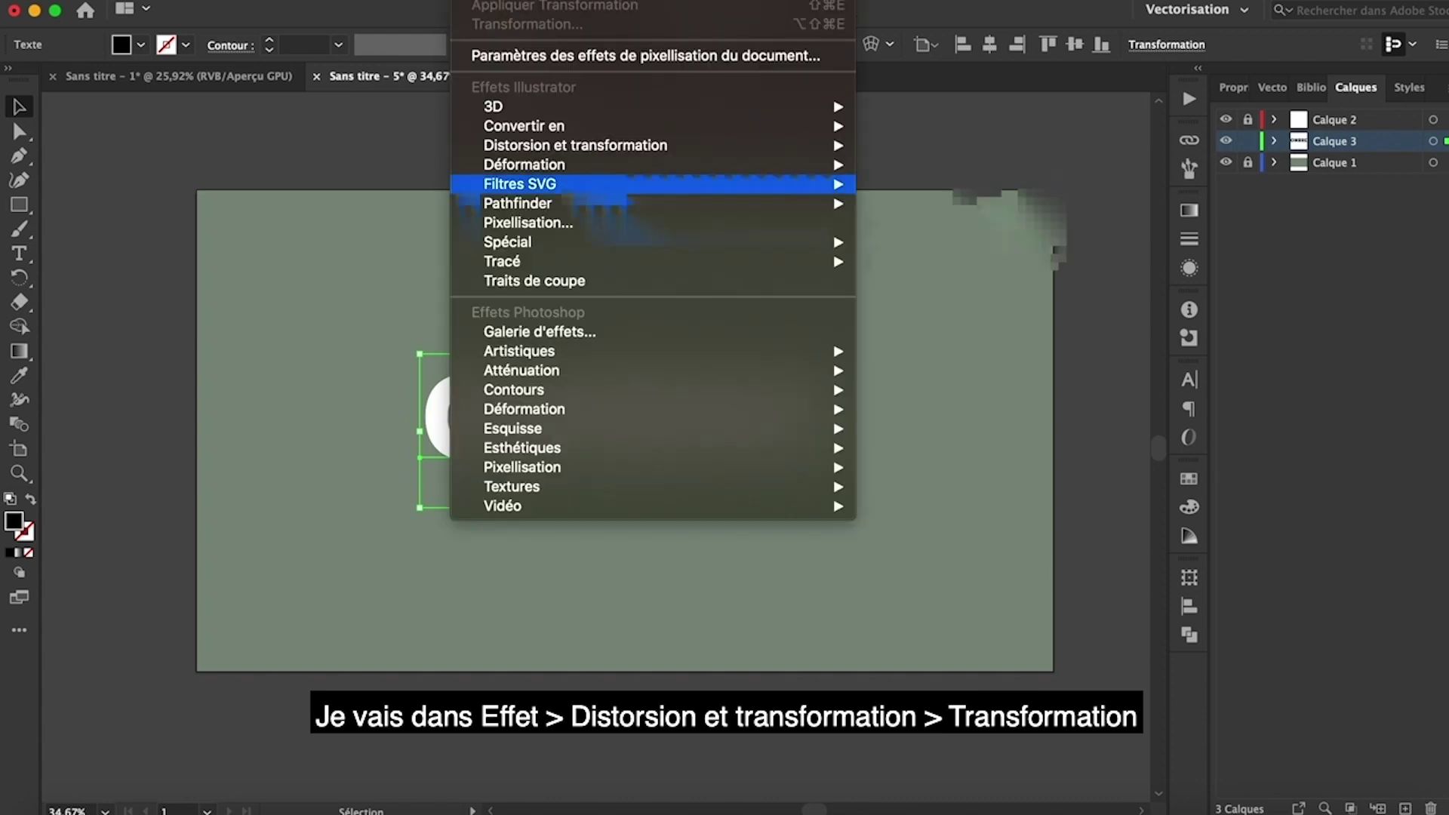
mouse_move(640, 146)
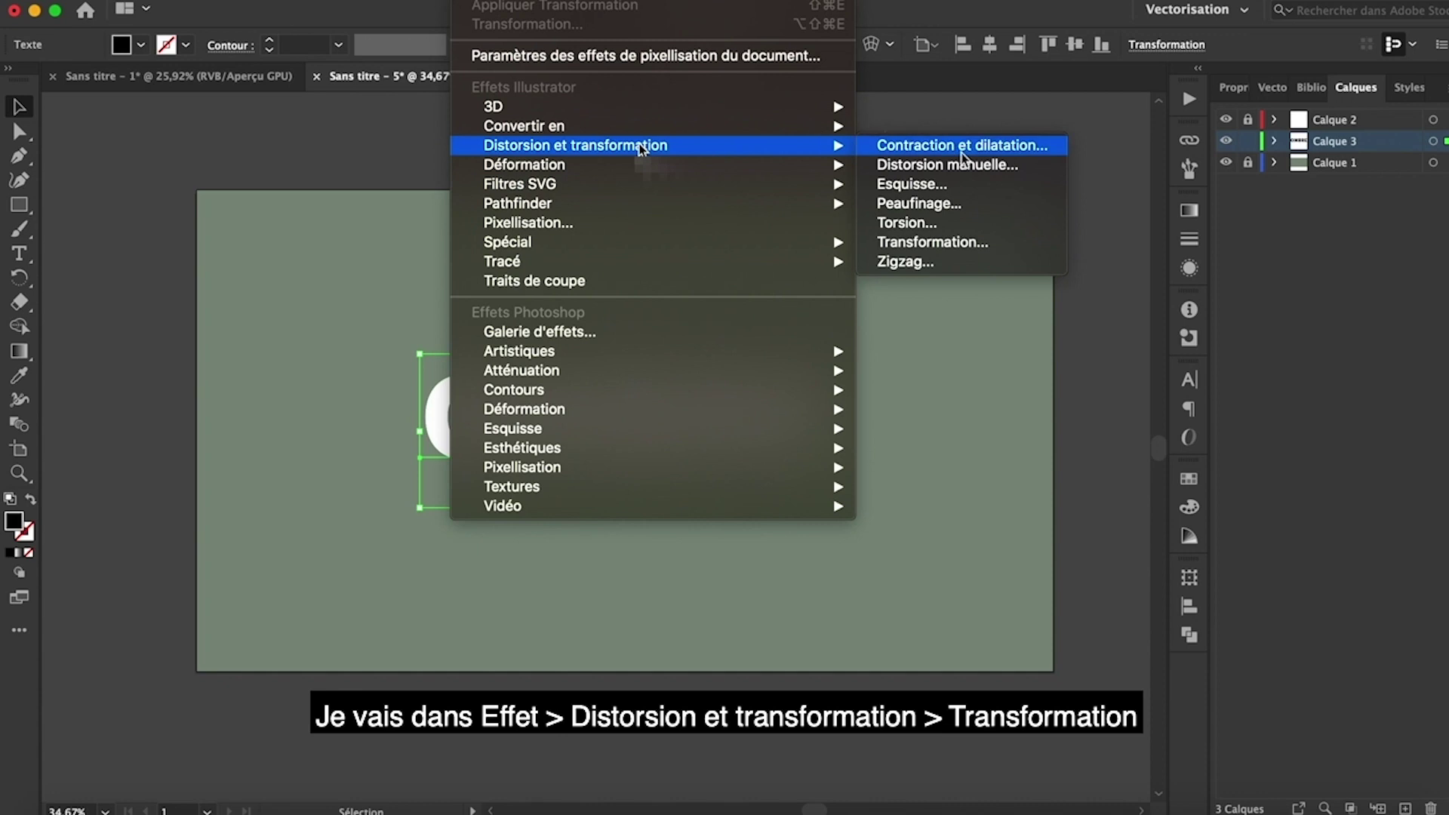
left_click(969, 243)
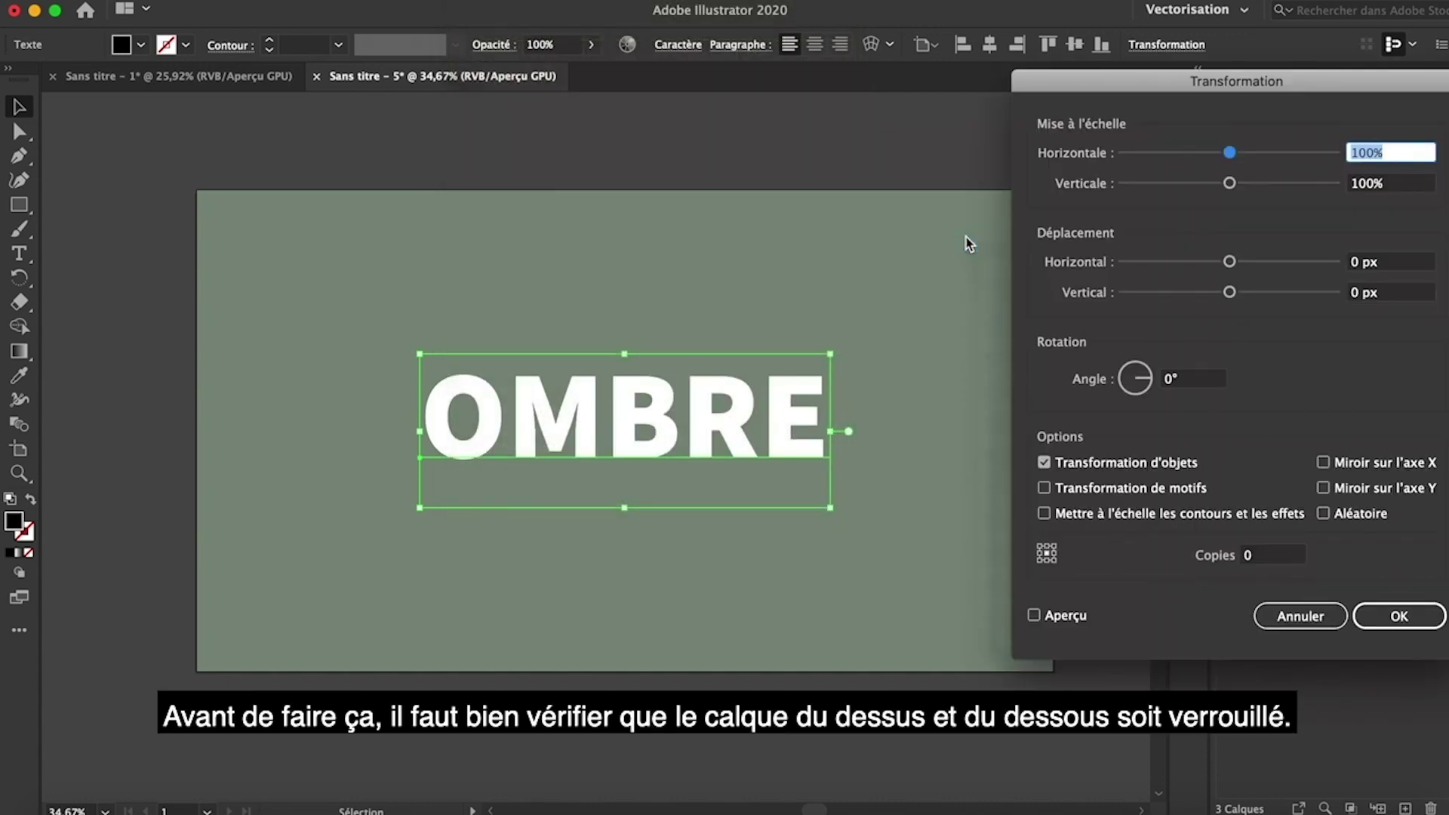
left_click_drag(1202, 86, 1163, 243)
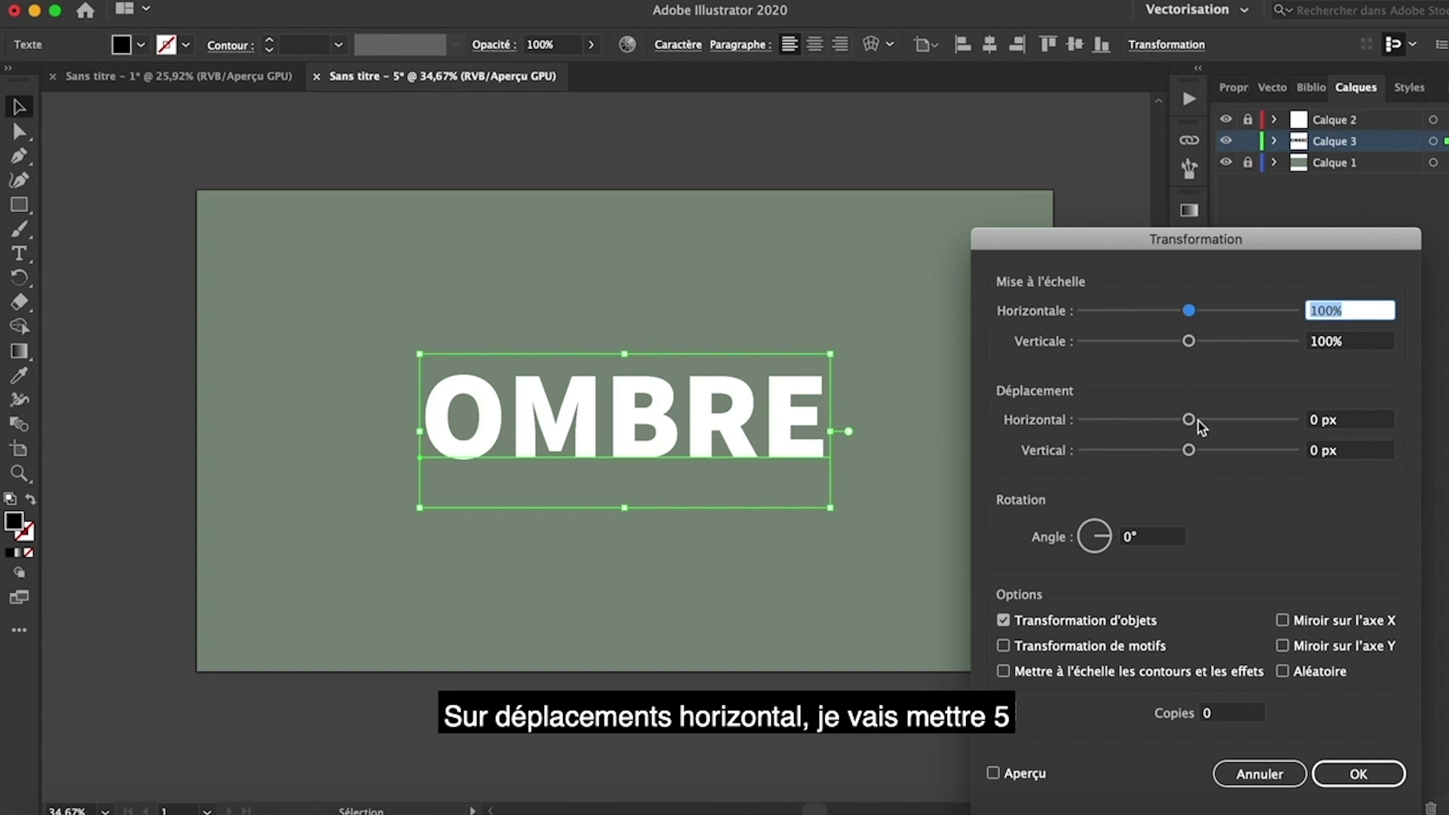
left_click_drag(1190, 420, 1194, 451)
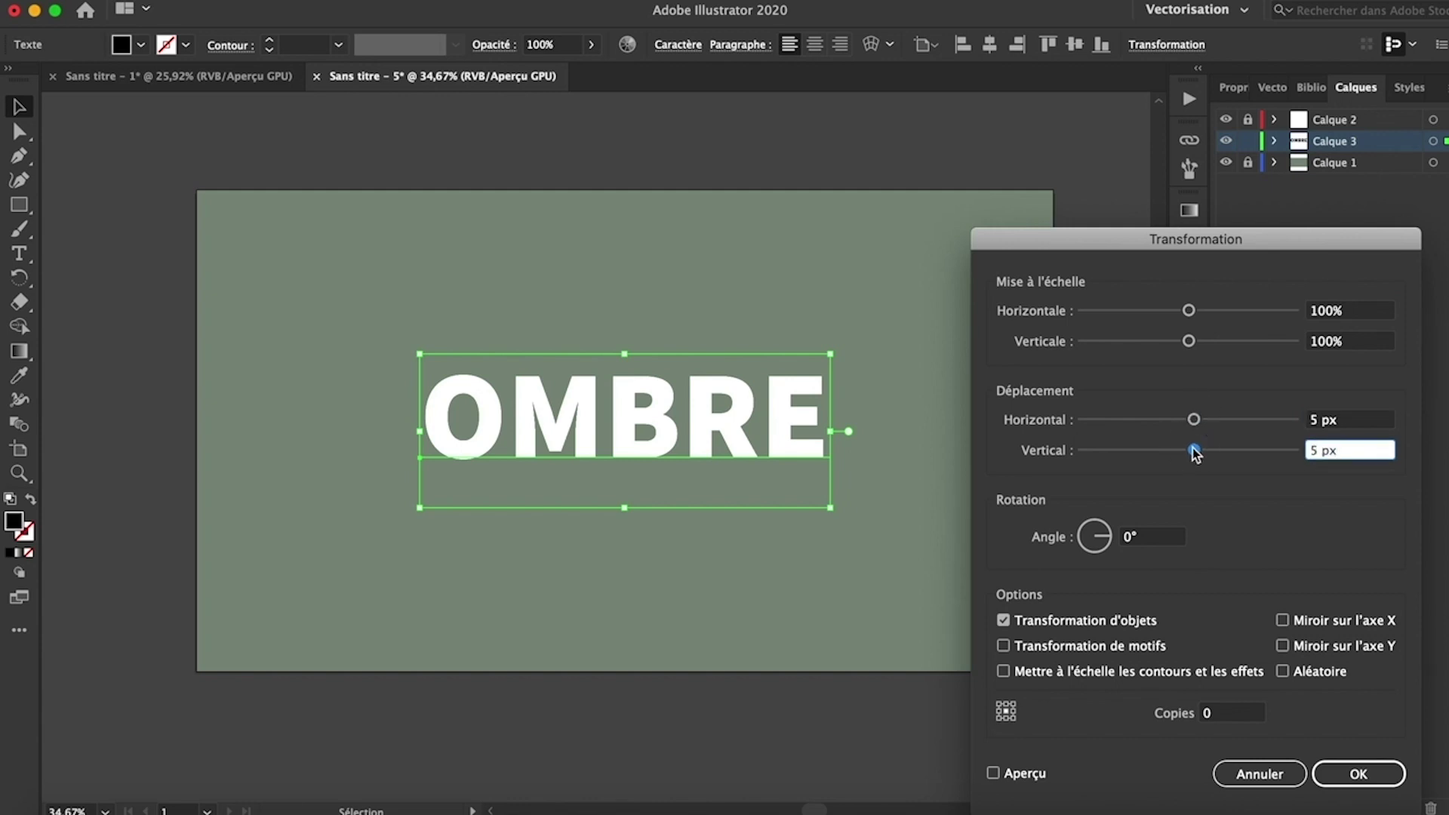
Step: Set the Transformation effect to 100 copies, preview the resulting shadow and apply the effect
left_click(1215, 713)
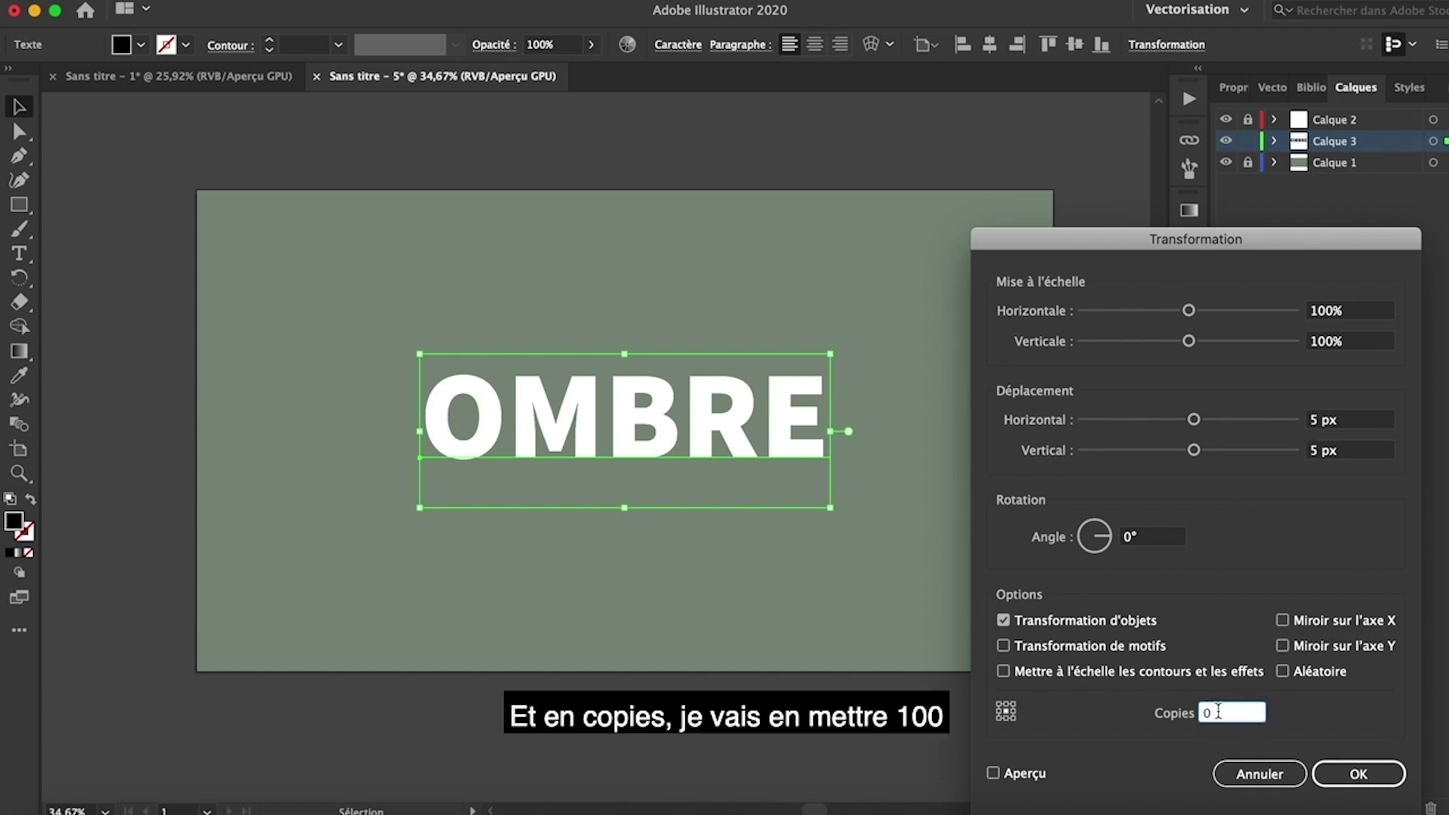
left_click_drag(1217, 712, 1194, 709)
type("100")
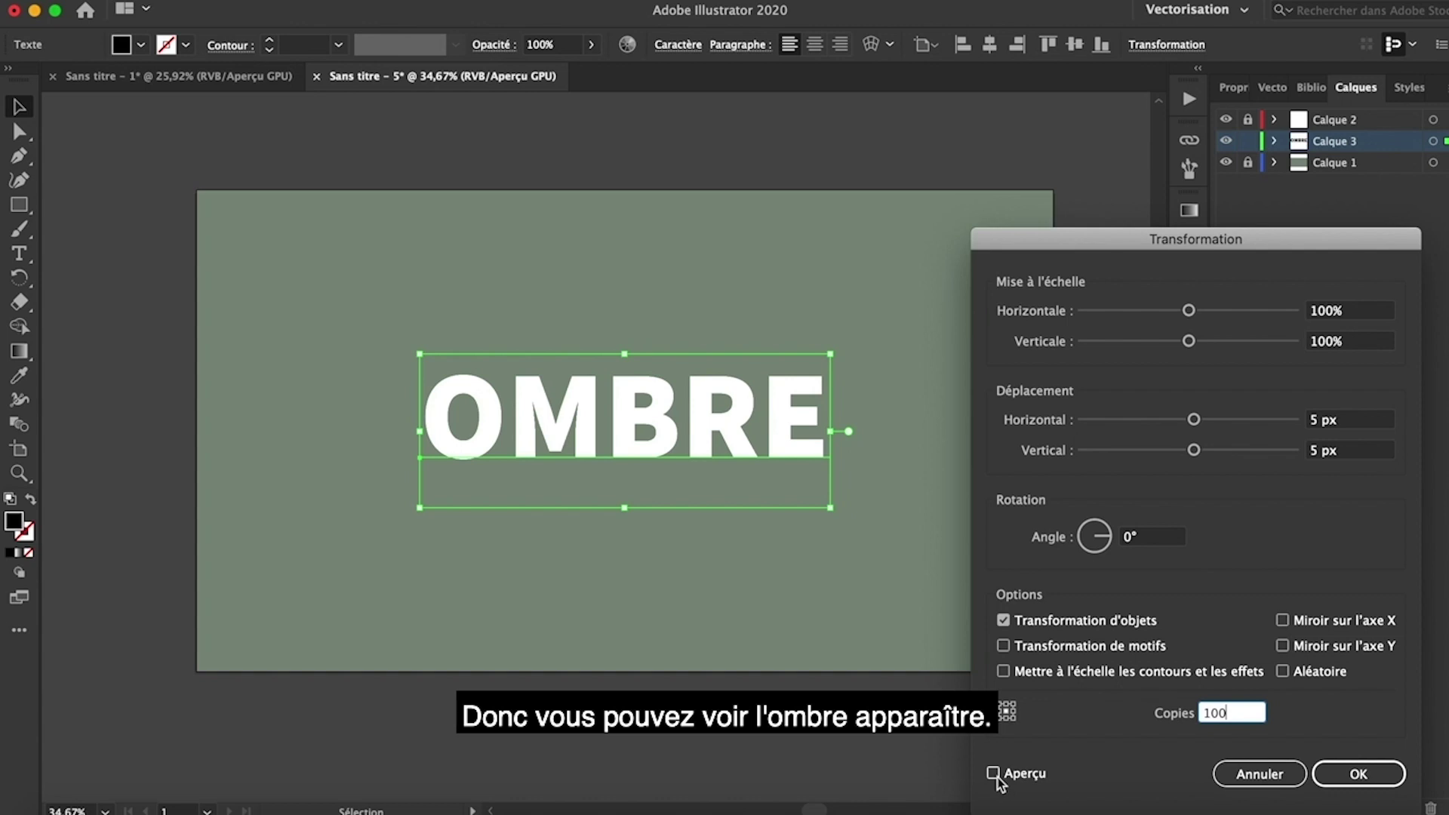
left_click(994, 775)
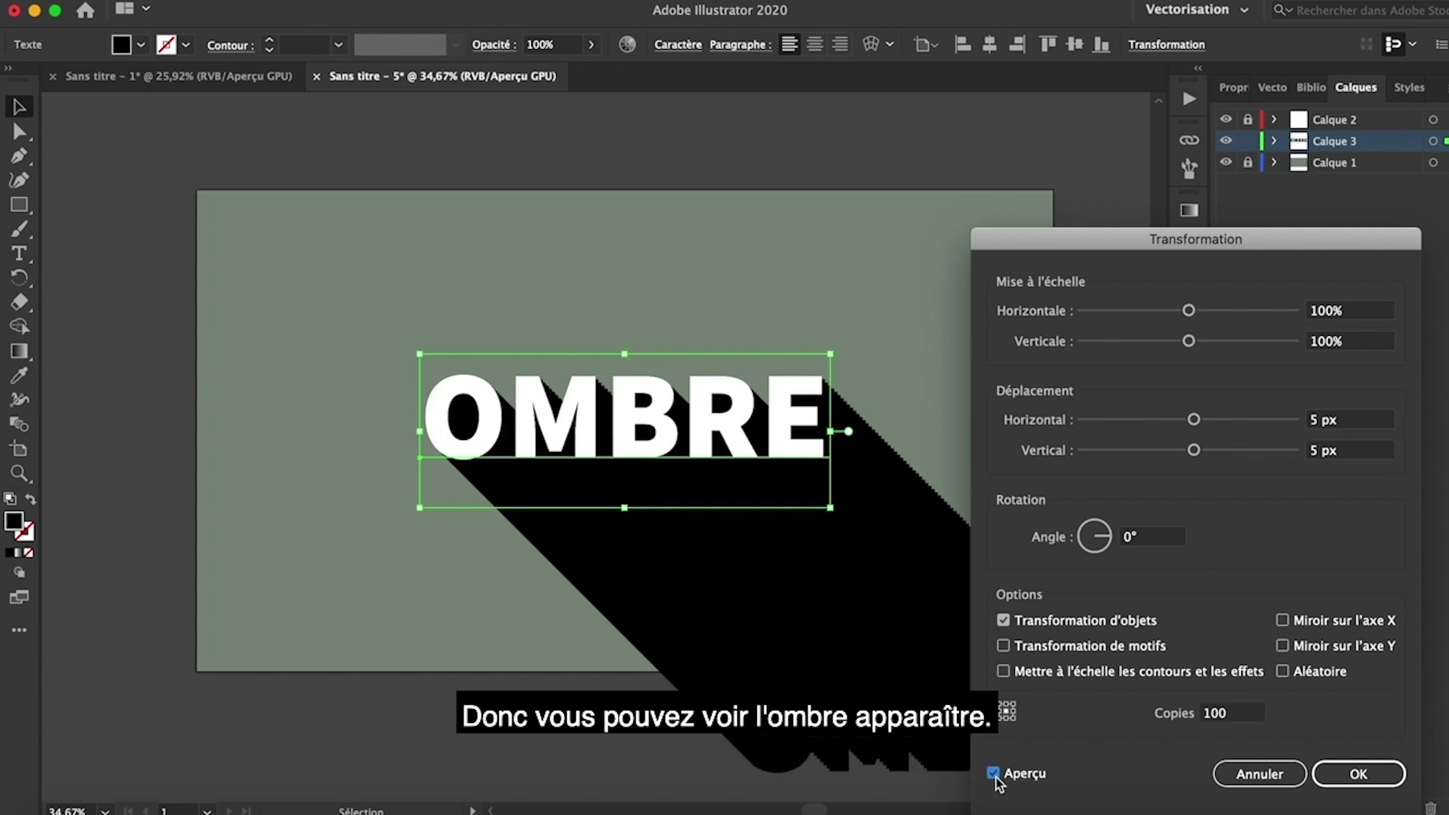
left_click_drag(1029, 237, 1068, 100)
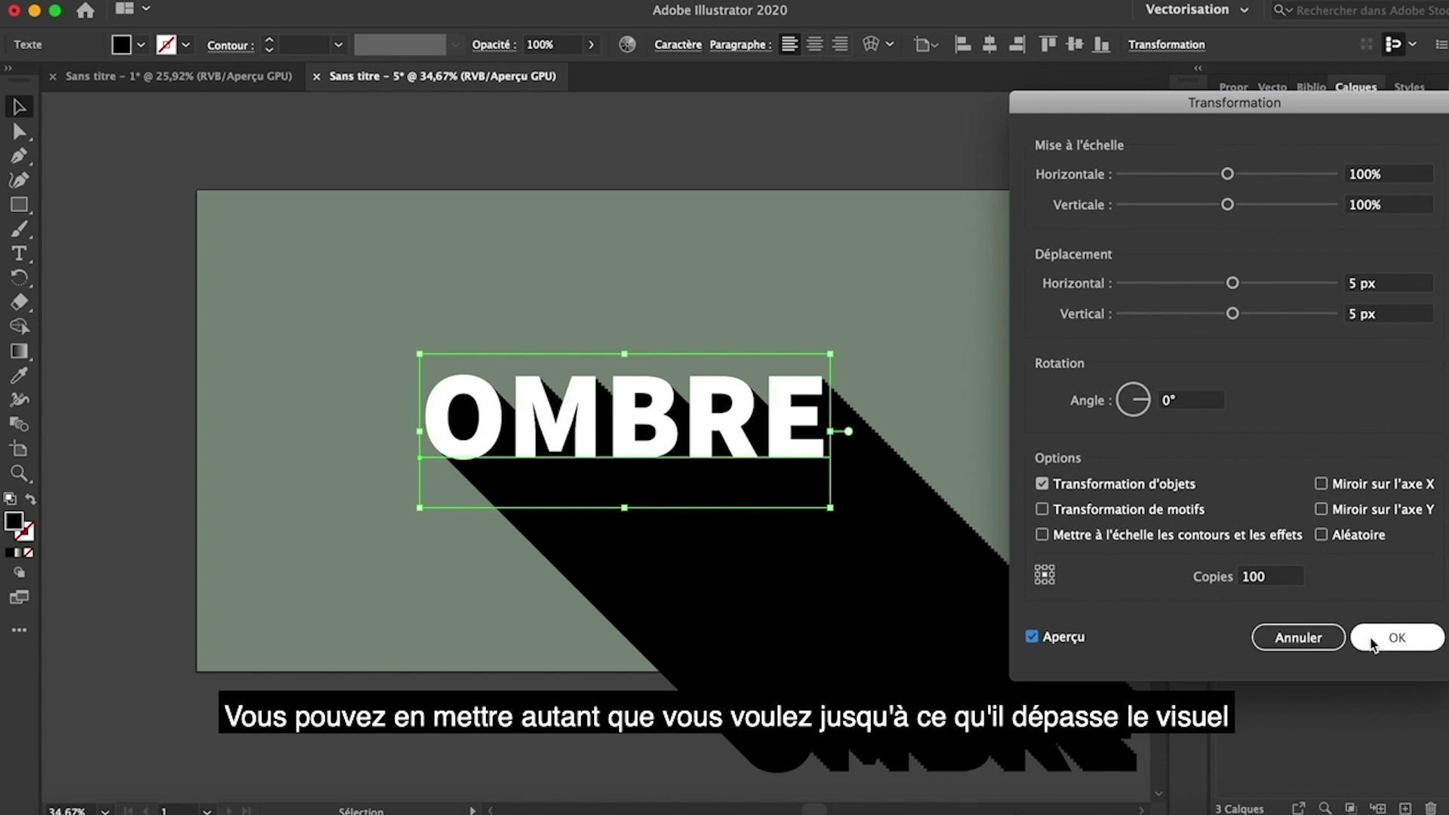
left_click(1372, 640)
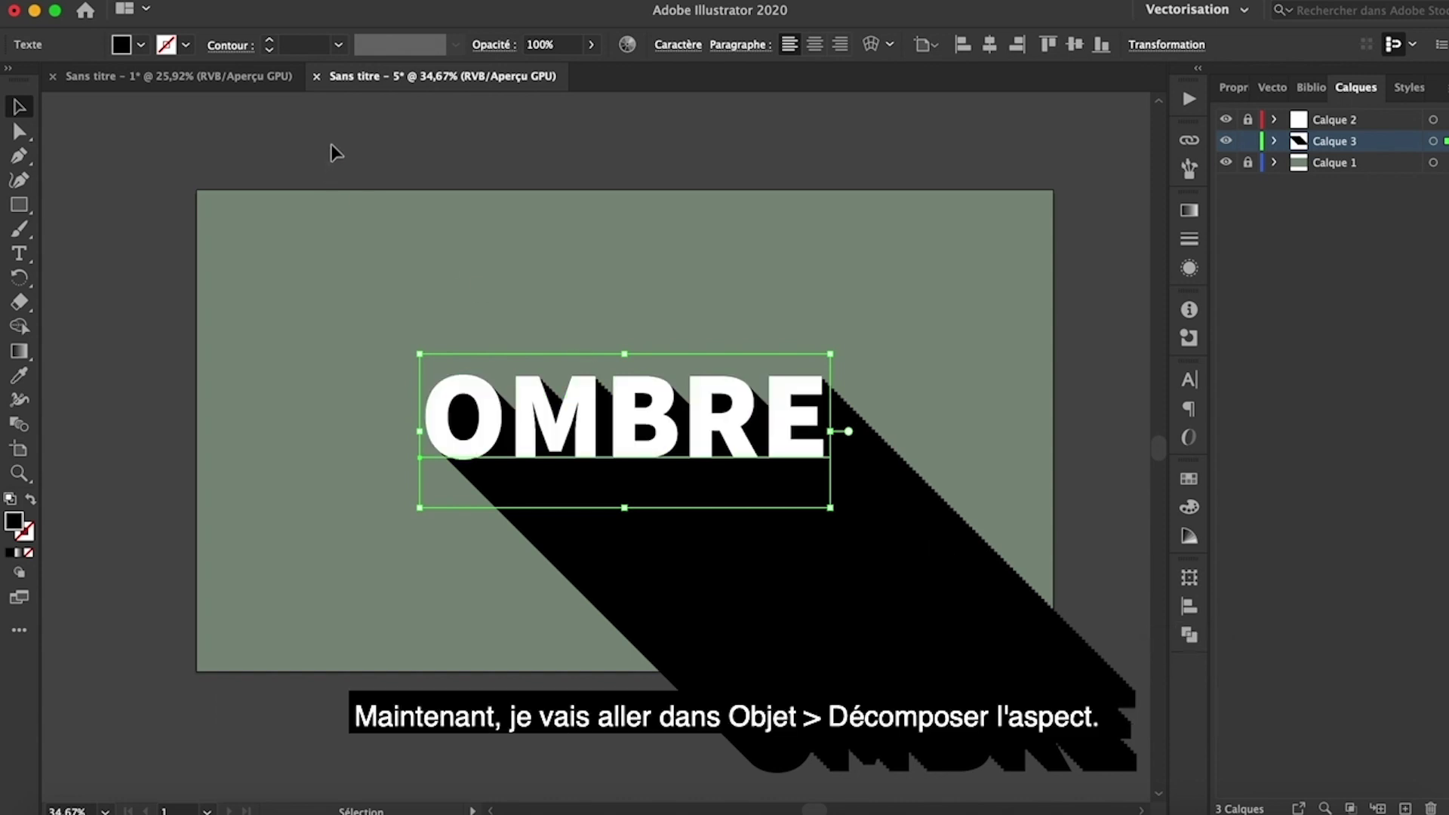
Step: Expand the shadow's appearance, and expand the resulting group with both Objet and Fond enabled
left_click(255, 22)
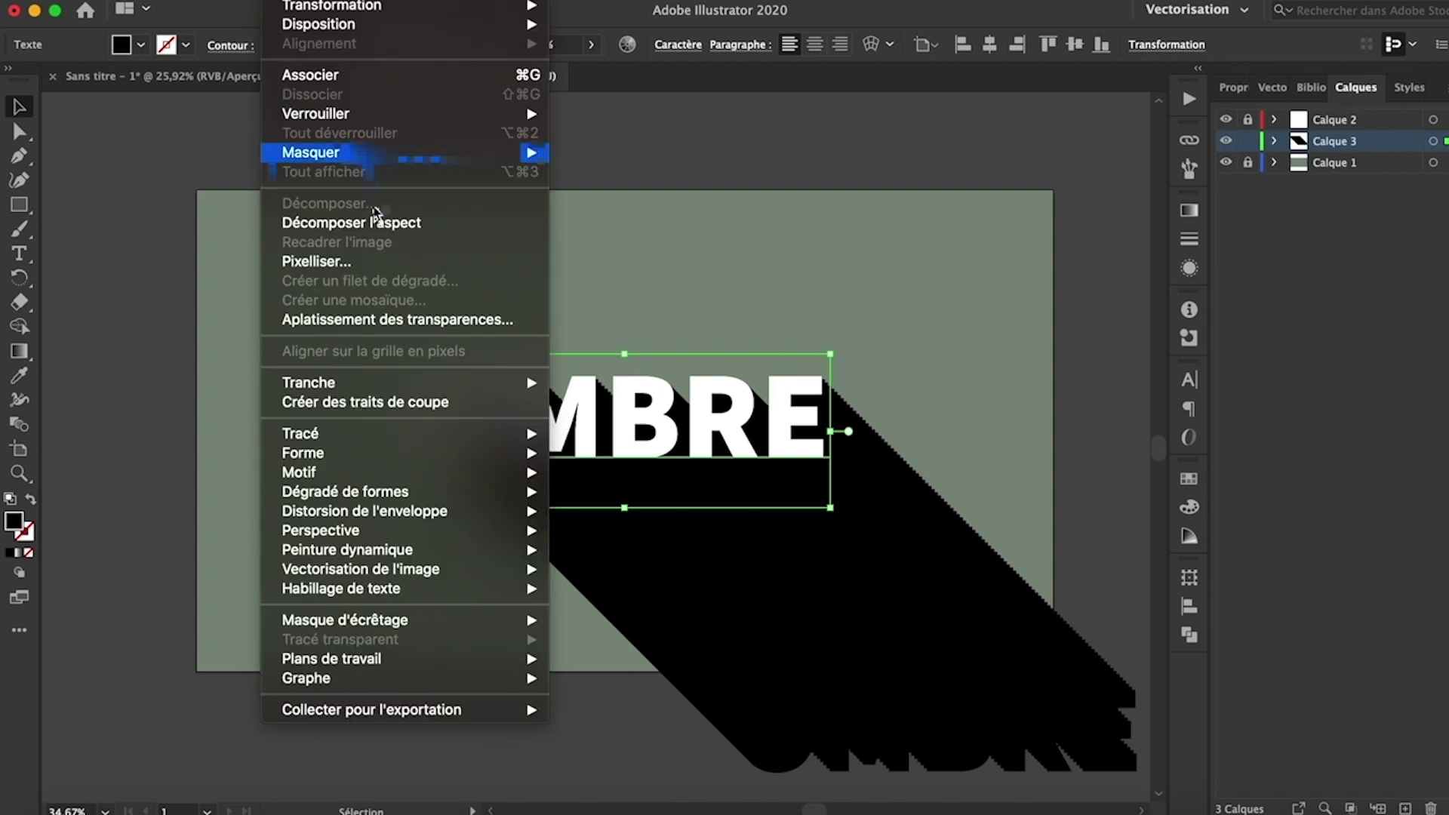
left_click(375, 223)
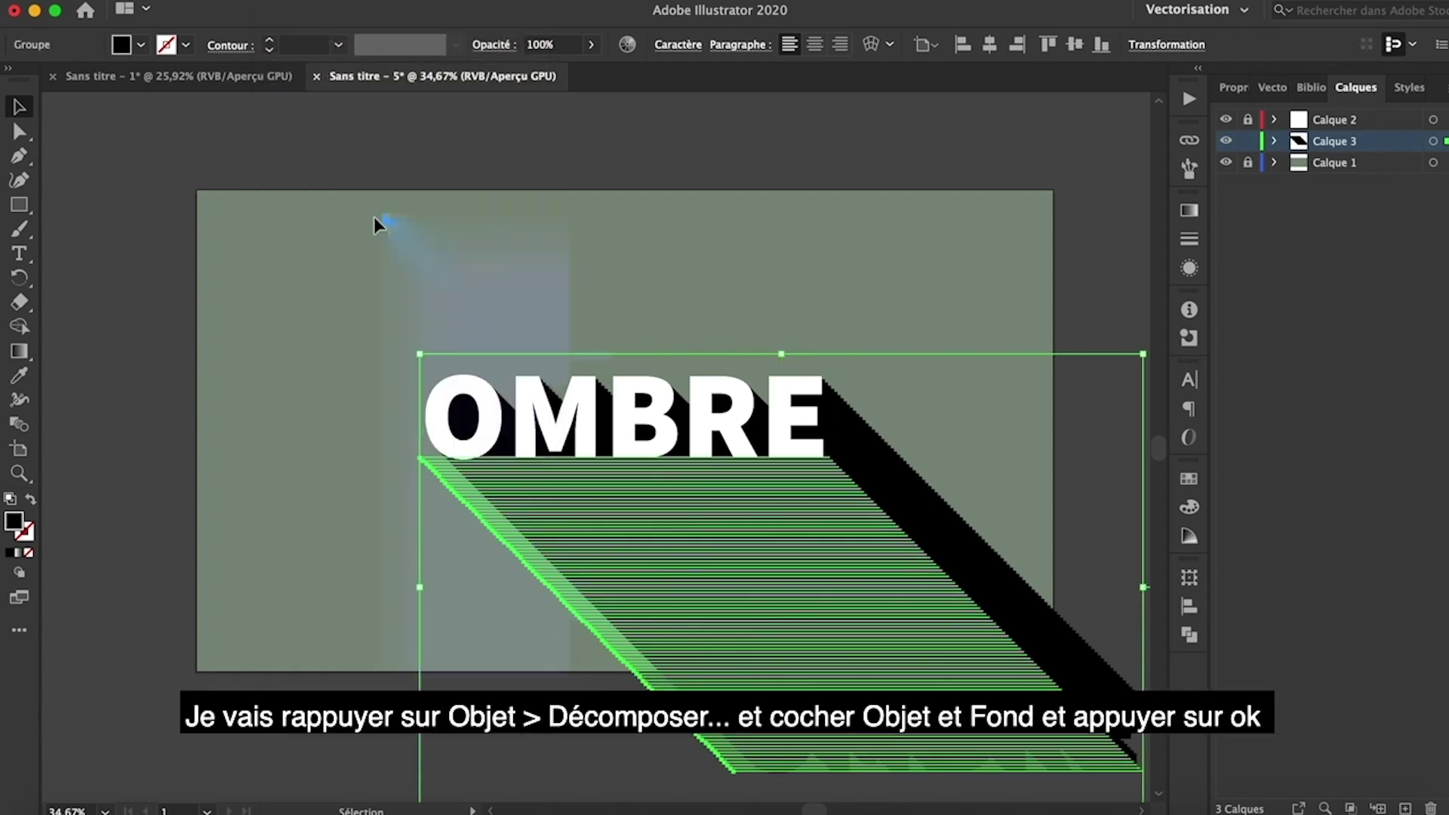
left_click(290, 0)
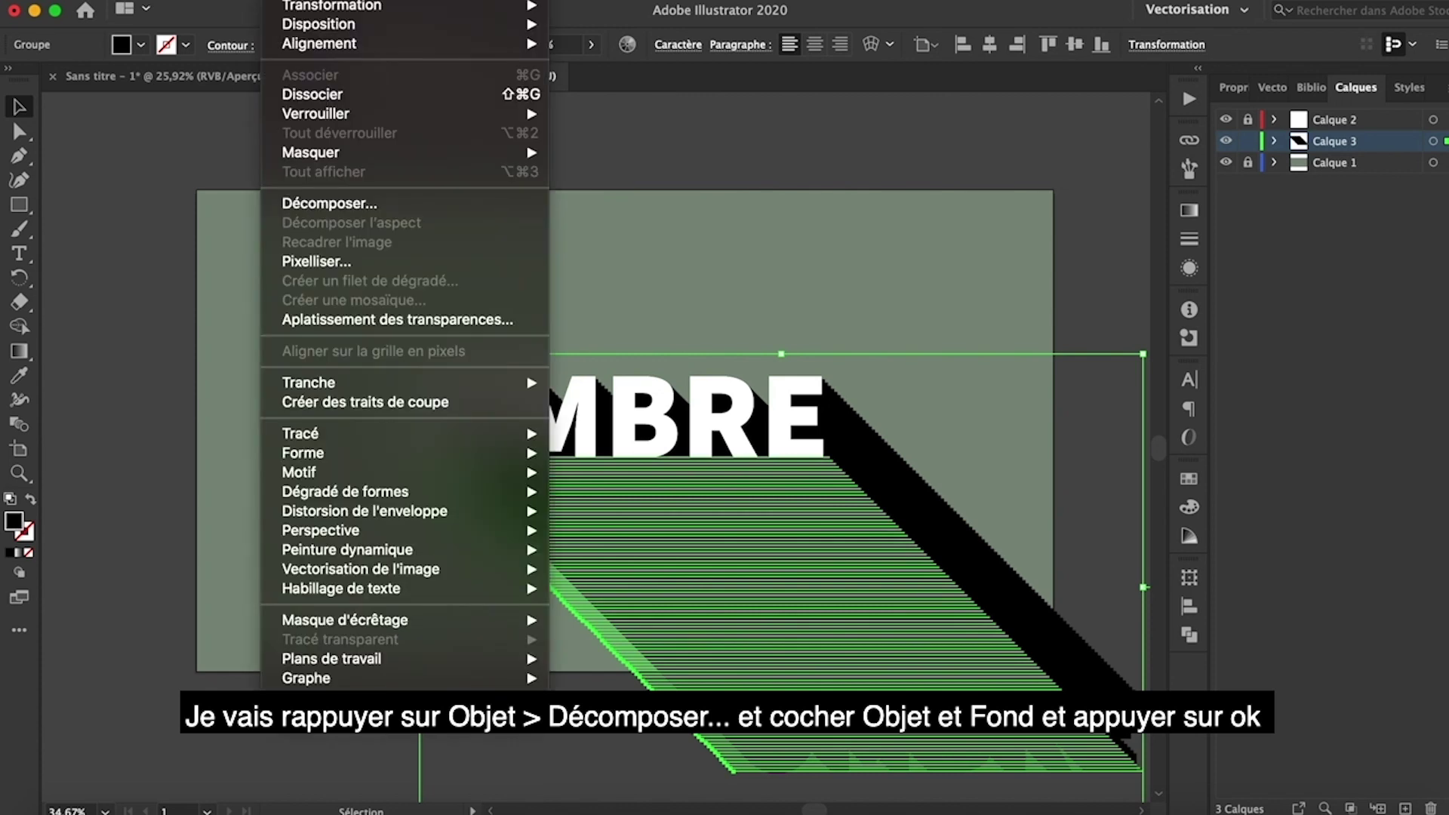
left_click(354, 202)
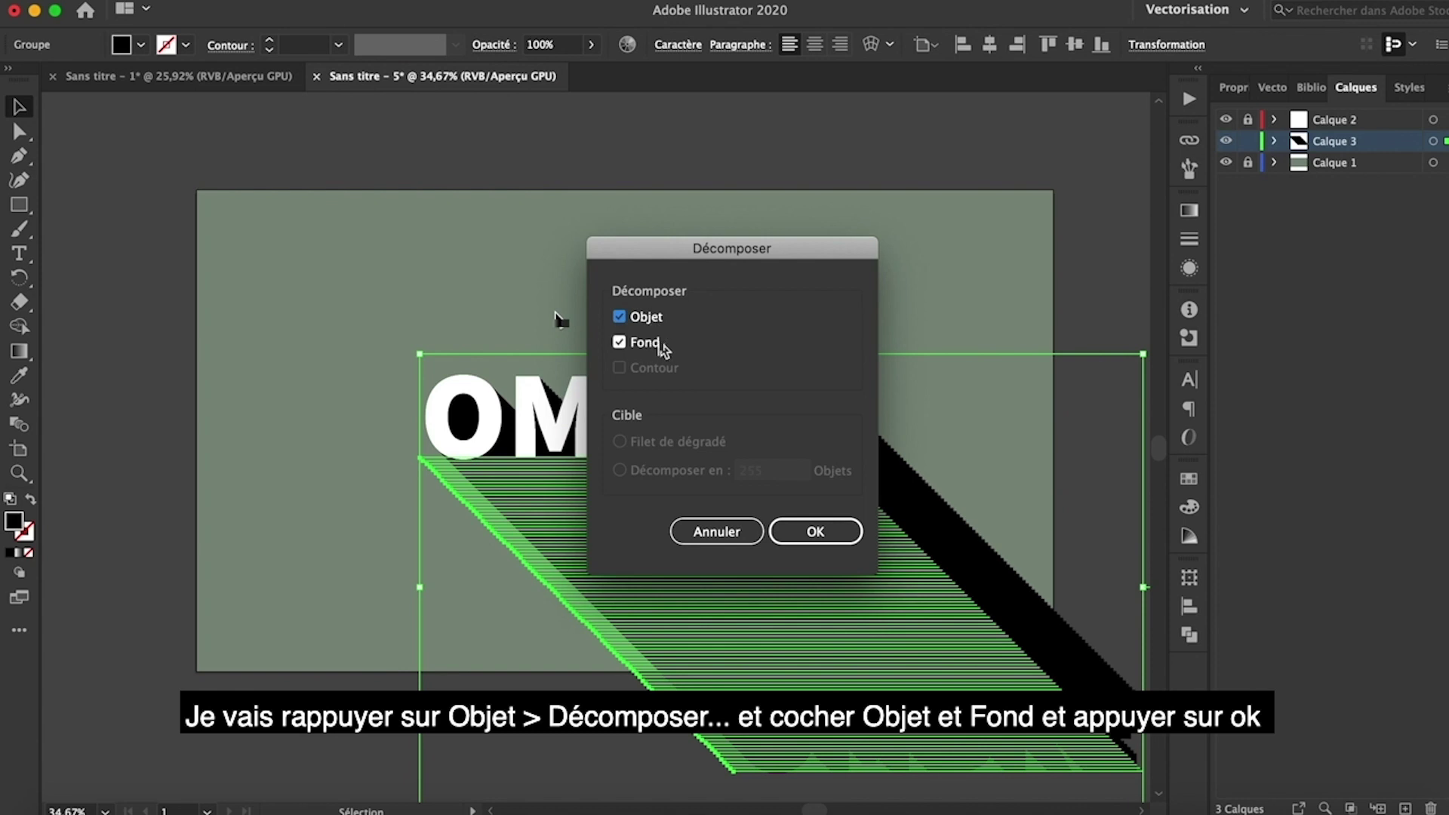
left_click(812, 532)
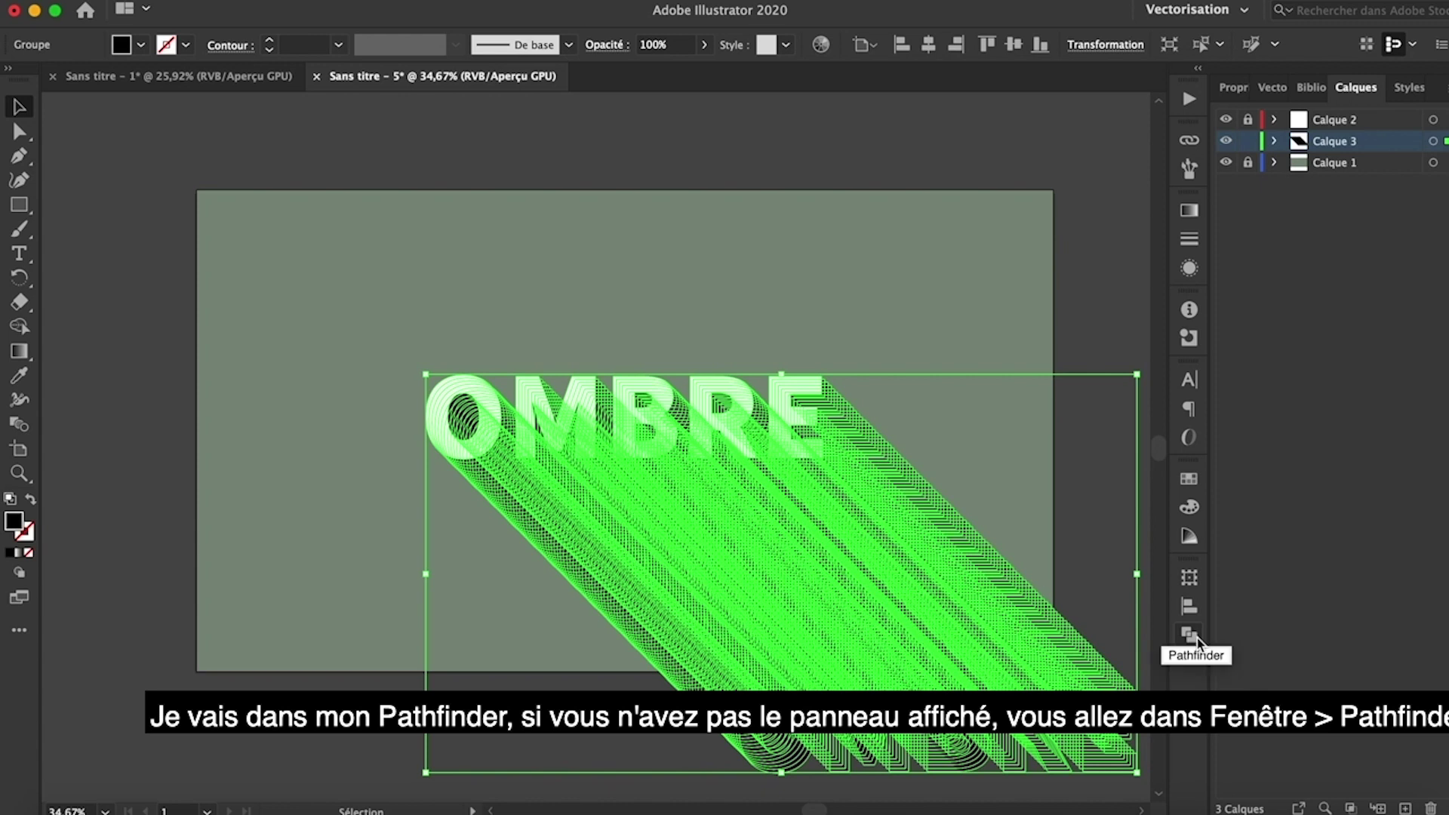
Step: Merge the expanded shadow copies into a single shape with the Pathfinder Réunion operation and deselect it
left_click(613, 1)
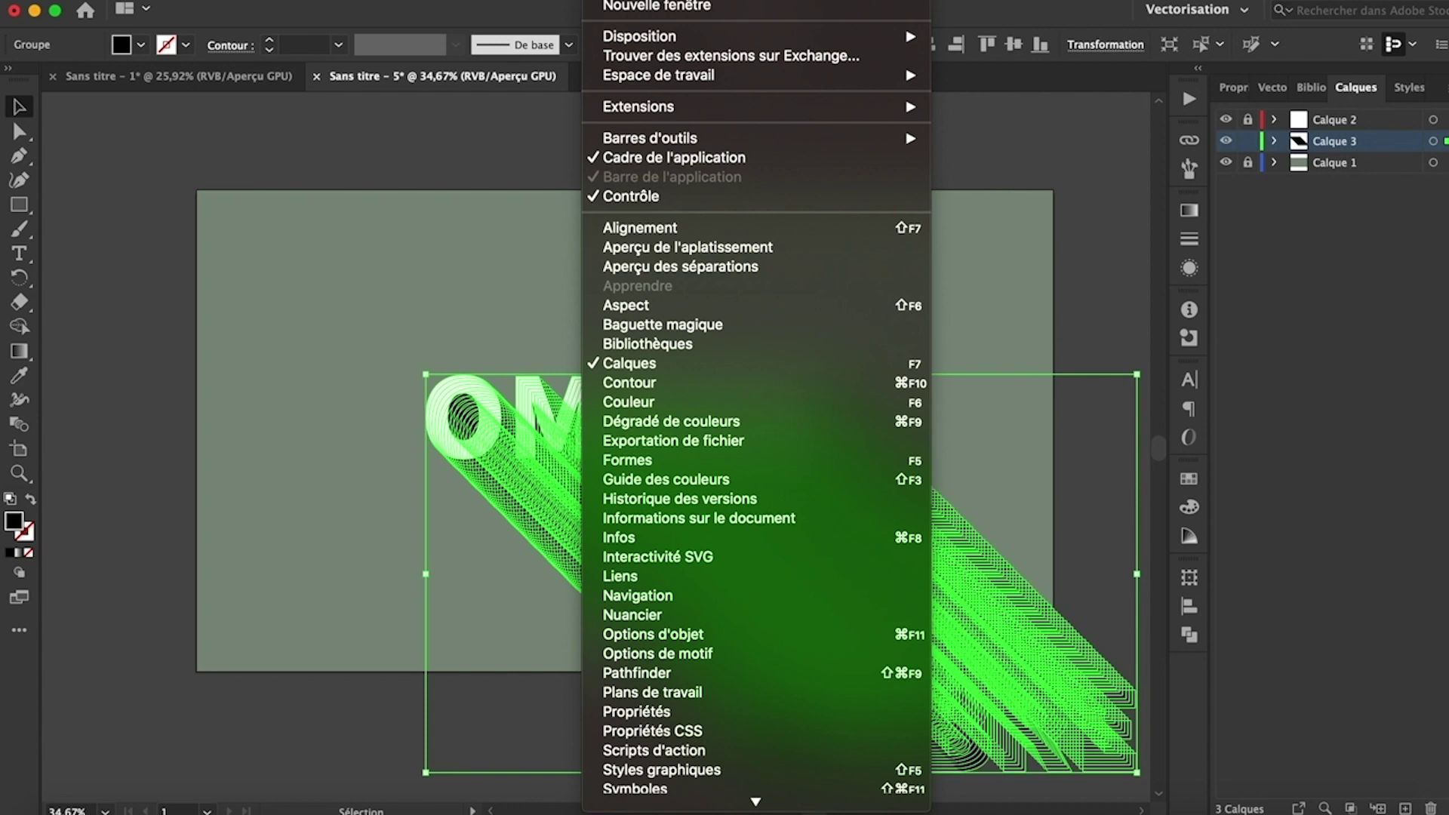
left_click(736, 674)
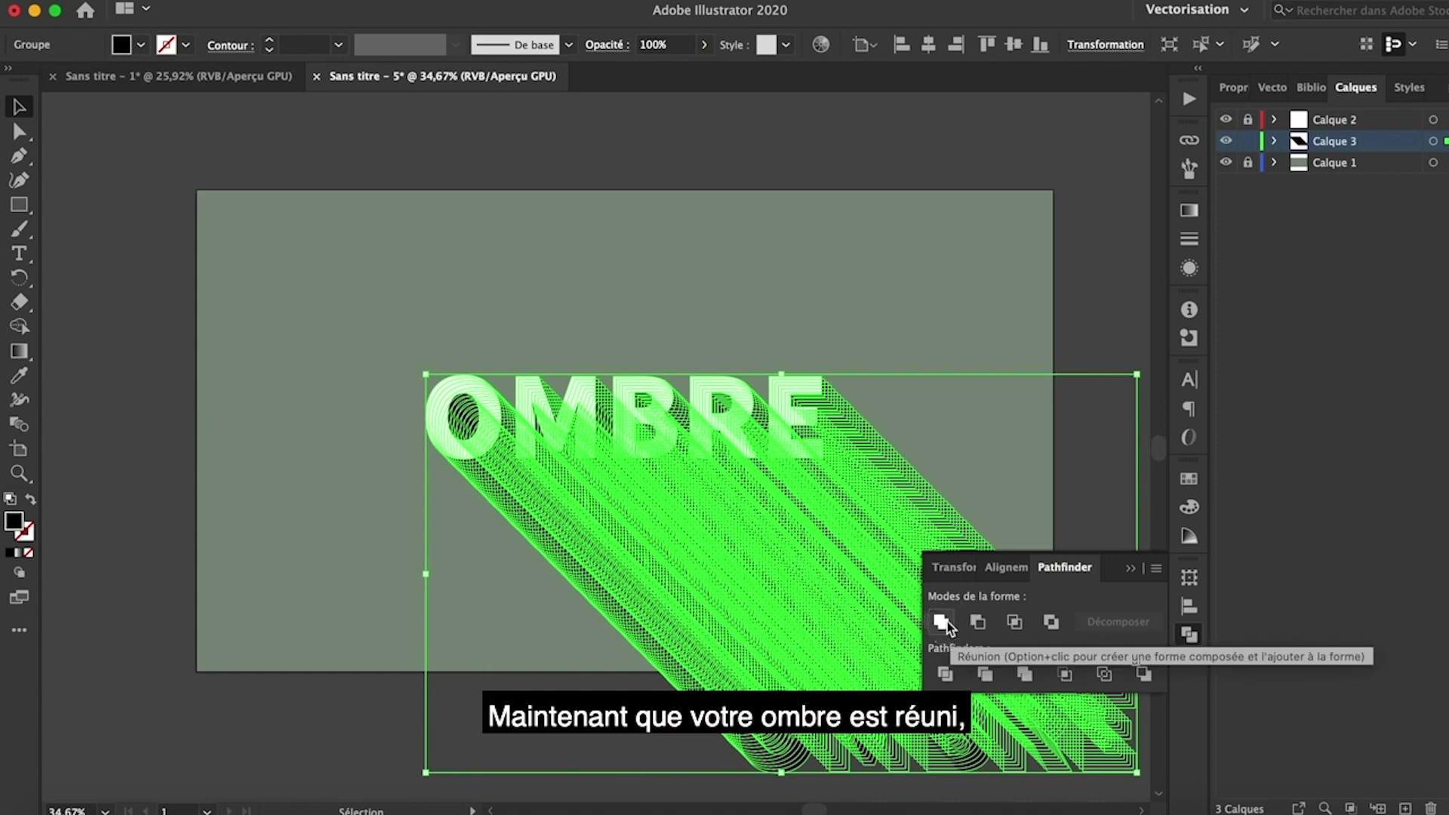
left_click(944, 622)
left_click(1077, 284)
scroll(744, 519, "down", 2)
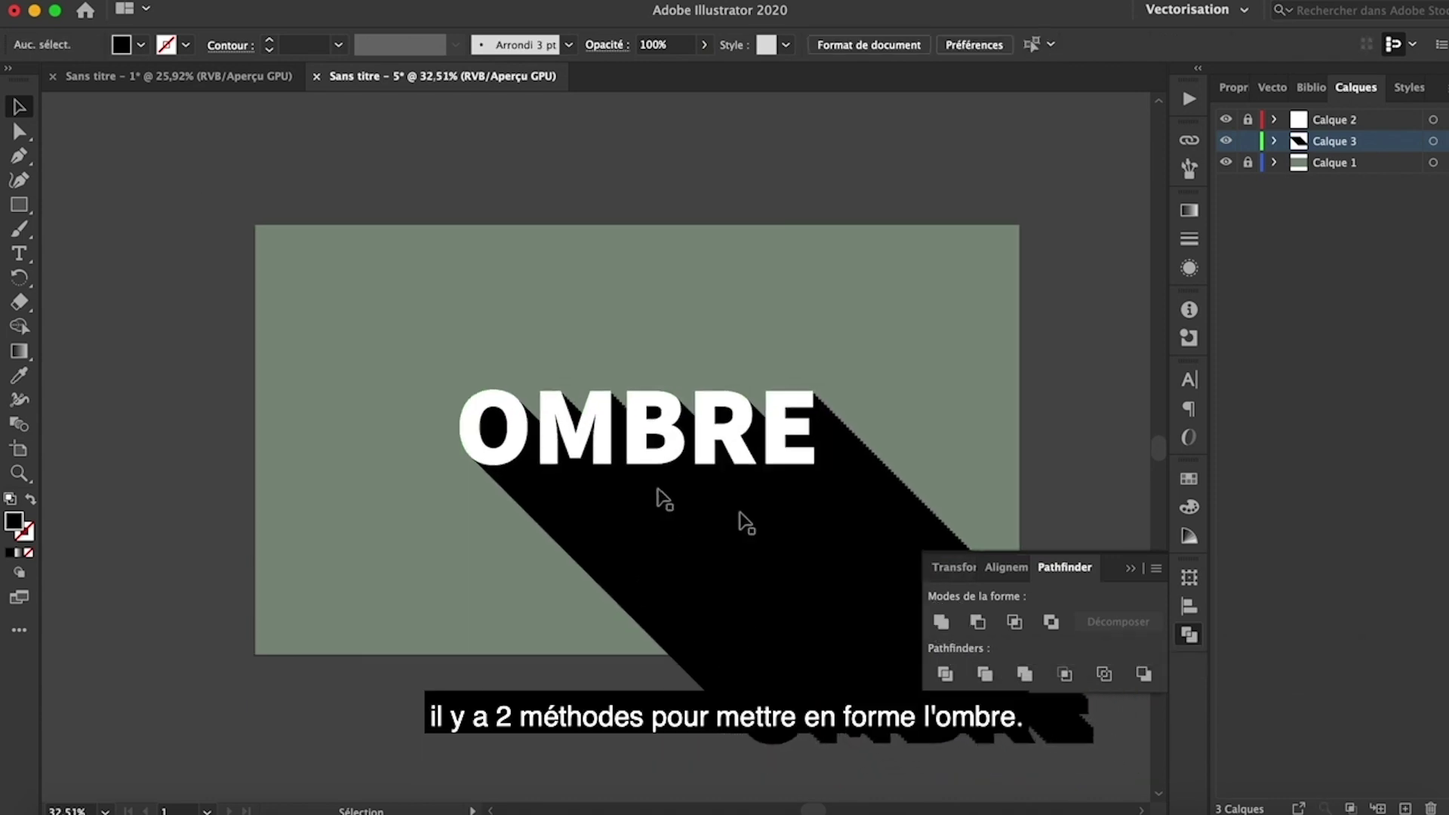
left_click(1130, 567)
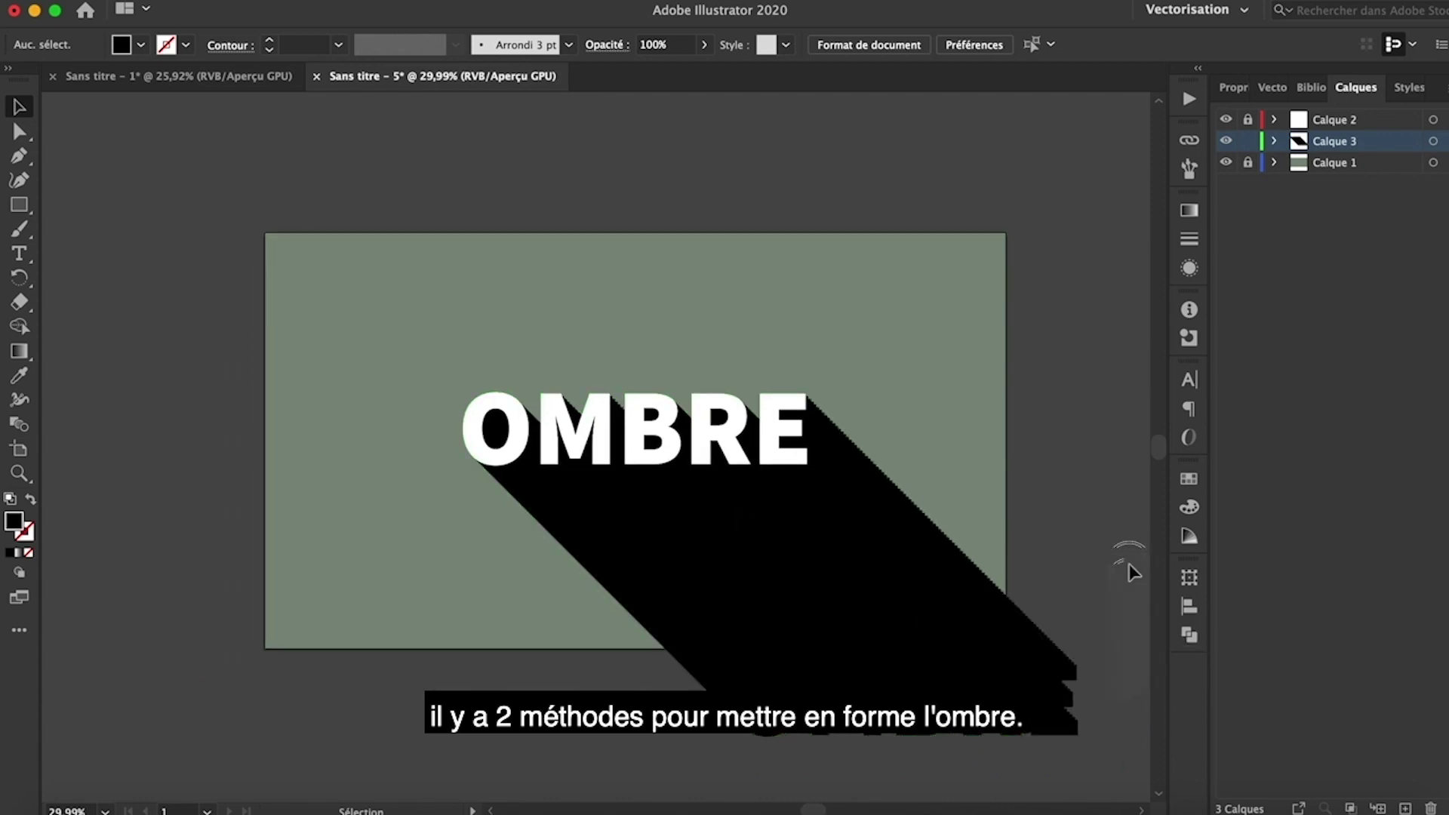
Step: Try lowering the united black shadow's opacity to 17%
left_click(844, 534)
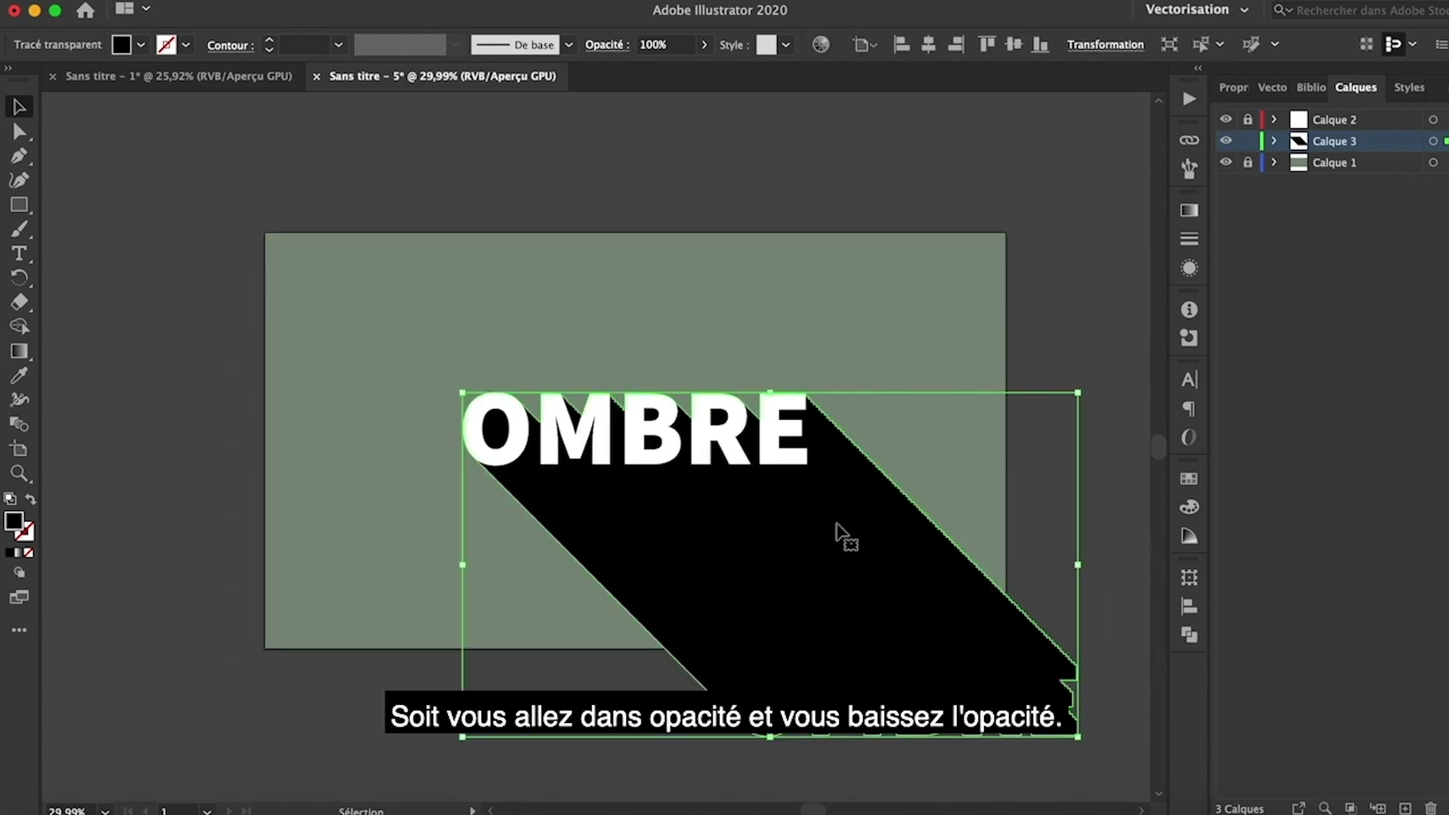
left_click(703, 48)
left_click_drag(701, 71, 641, 73)
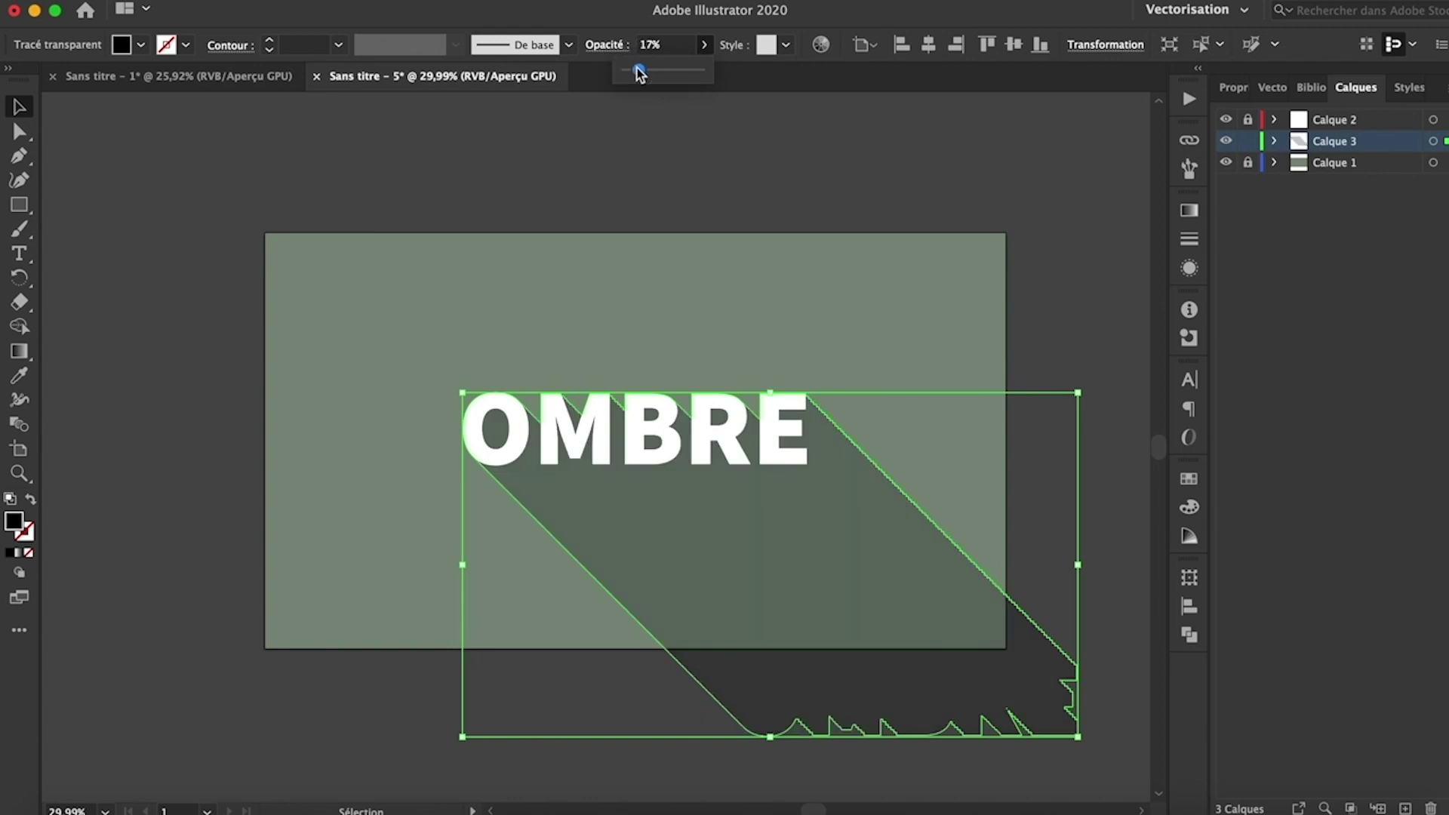
left_click(719, 130)
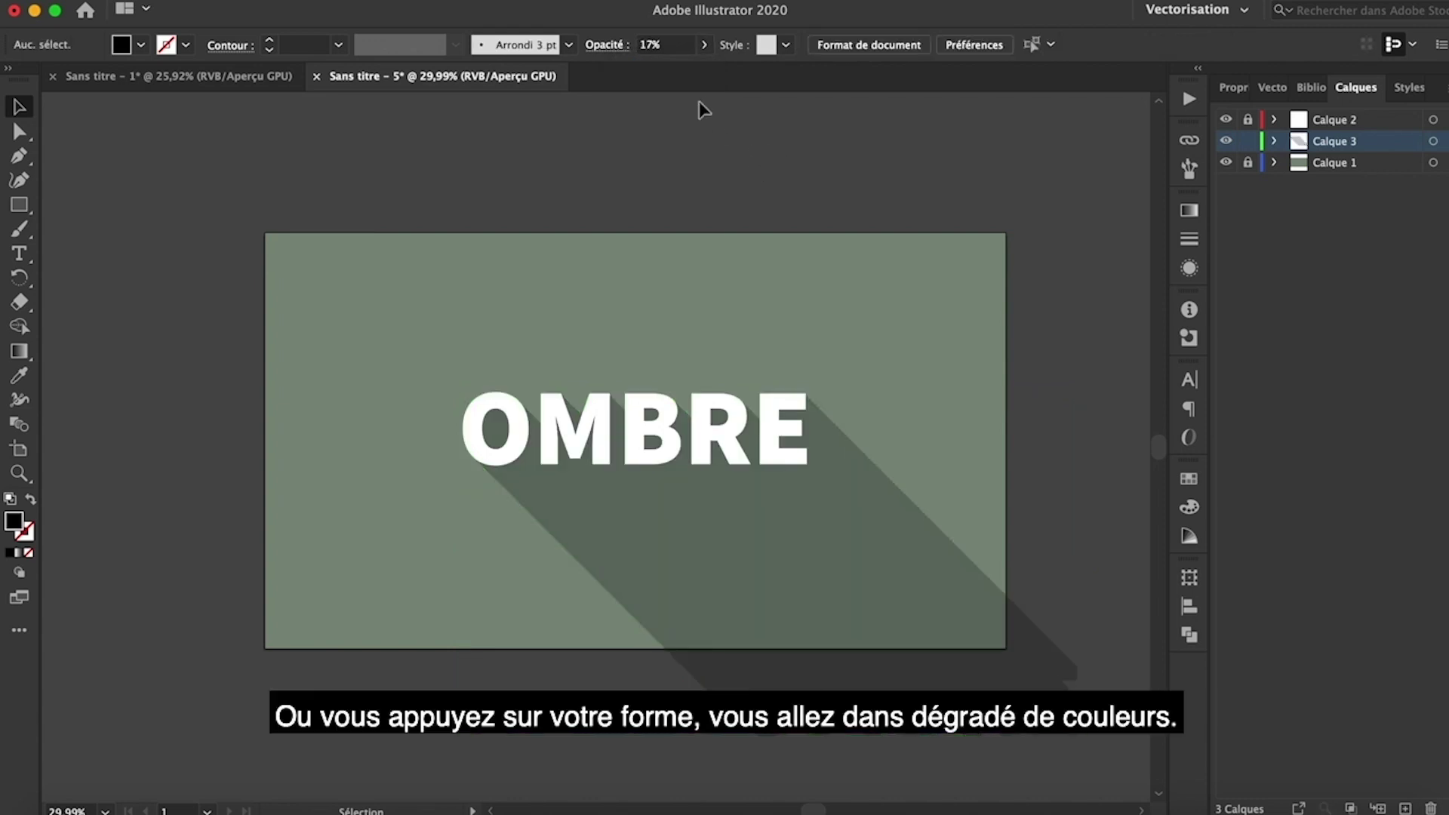
Step: Undo the shadow's opacity change
key("super+z")
key("super+z")
left_click(731, 170)
Step: Fill the shadow shape with a linear gradient using the Blanc, Noir preset
left_click(793, 513)
left_click(1190, 211)
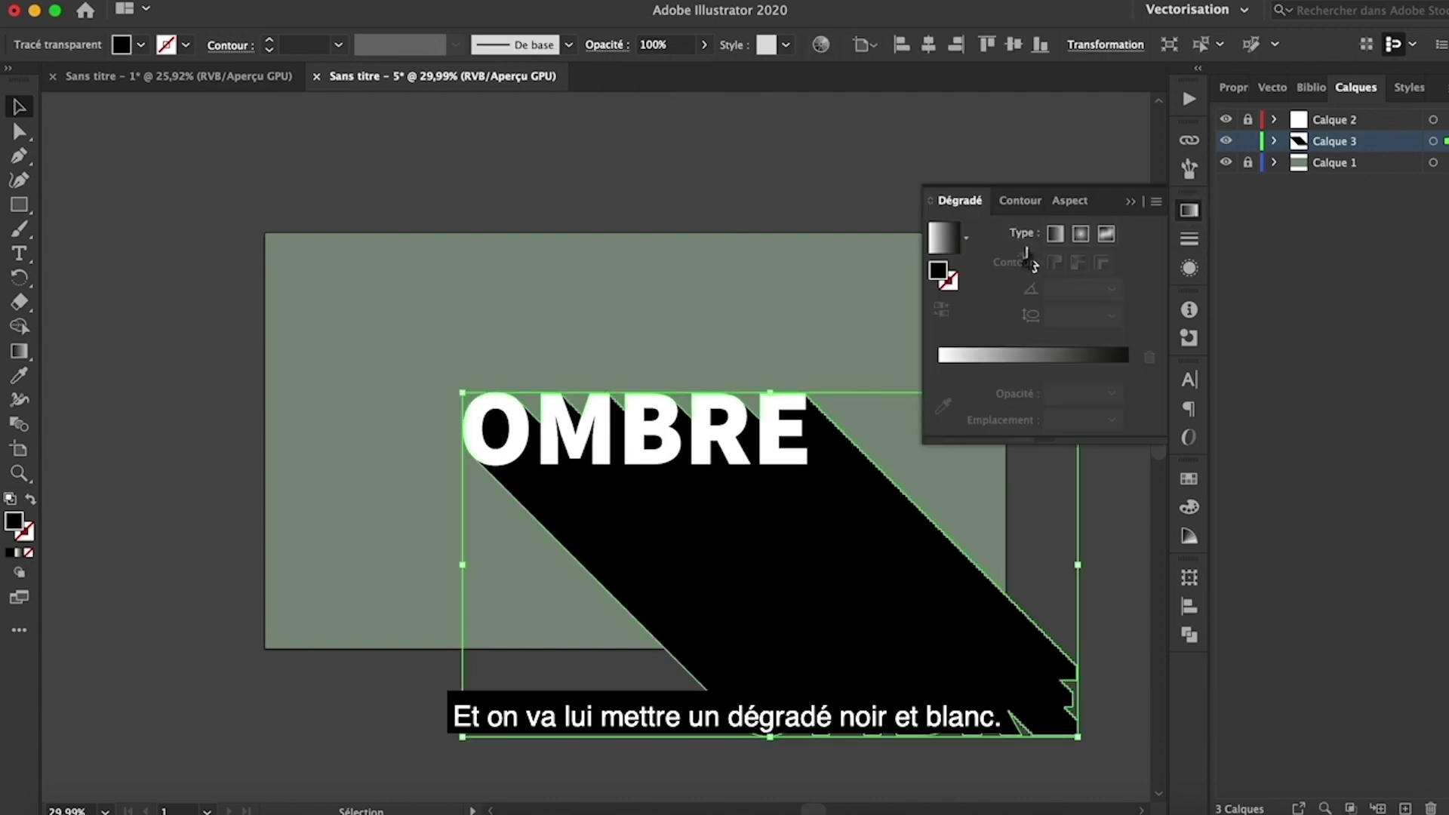
left_click(1055, 234)
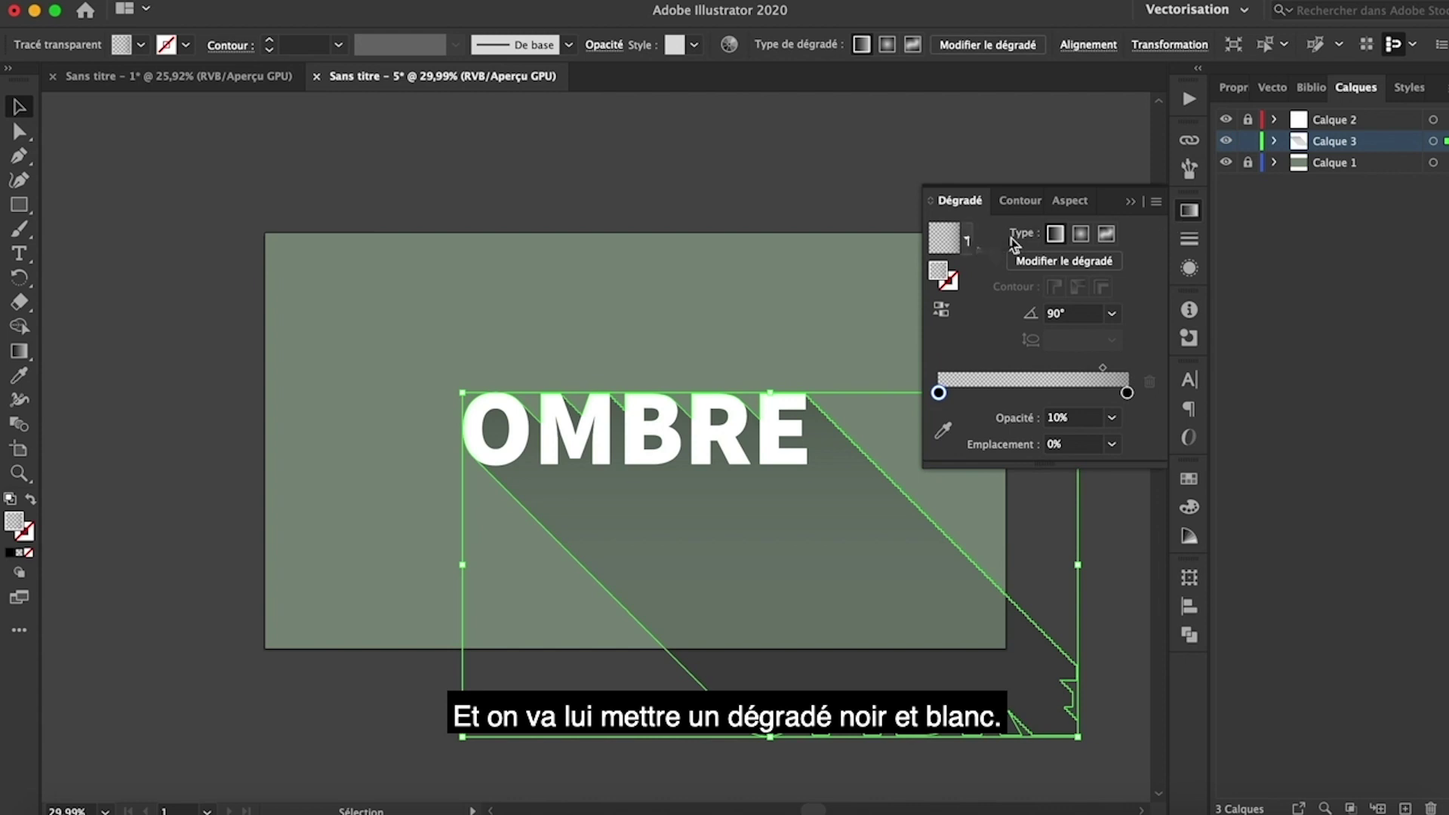
left_click(968, 240)
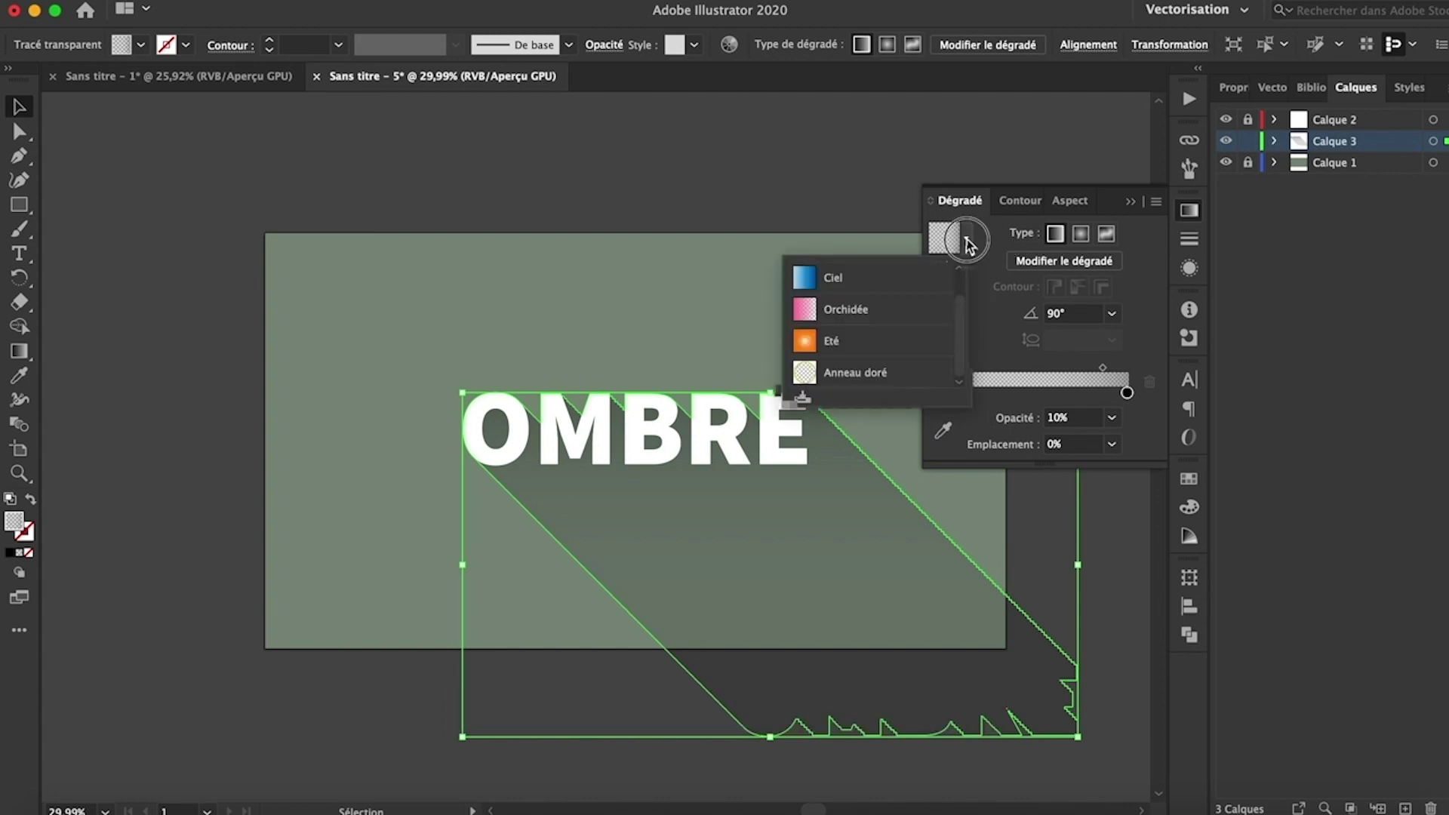
scroll(918, 317, "up", 1)
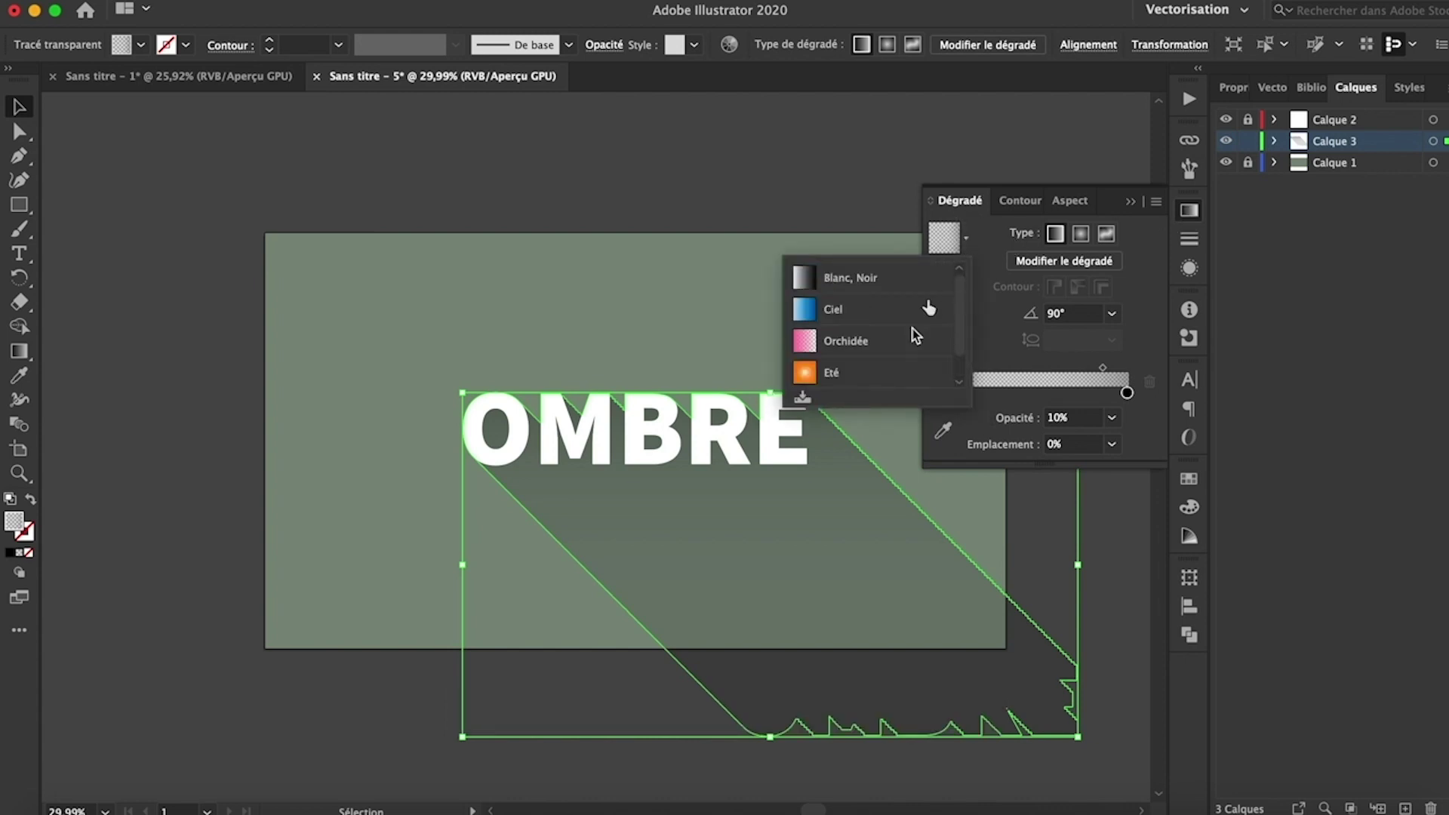
left_click(875, 281)
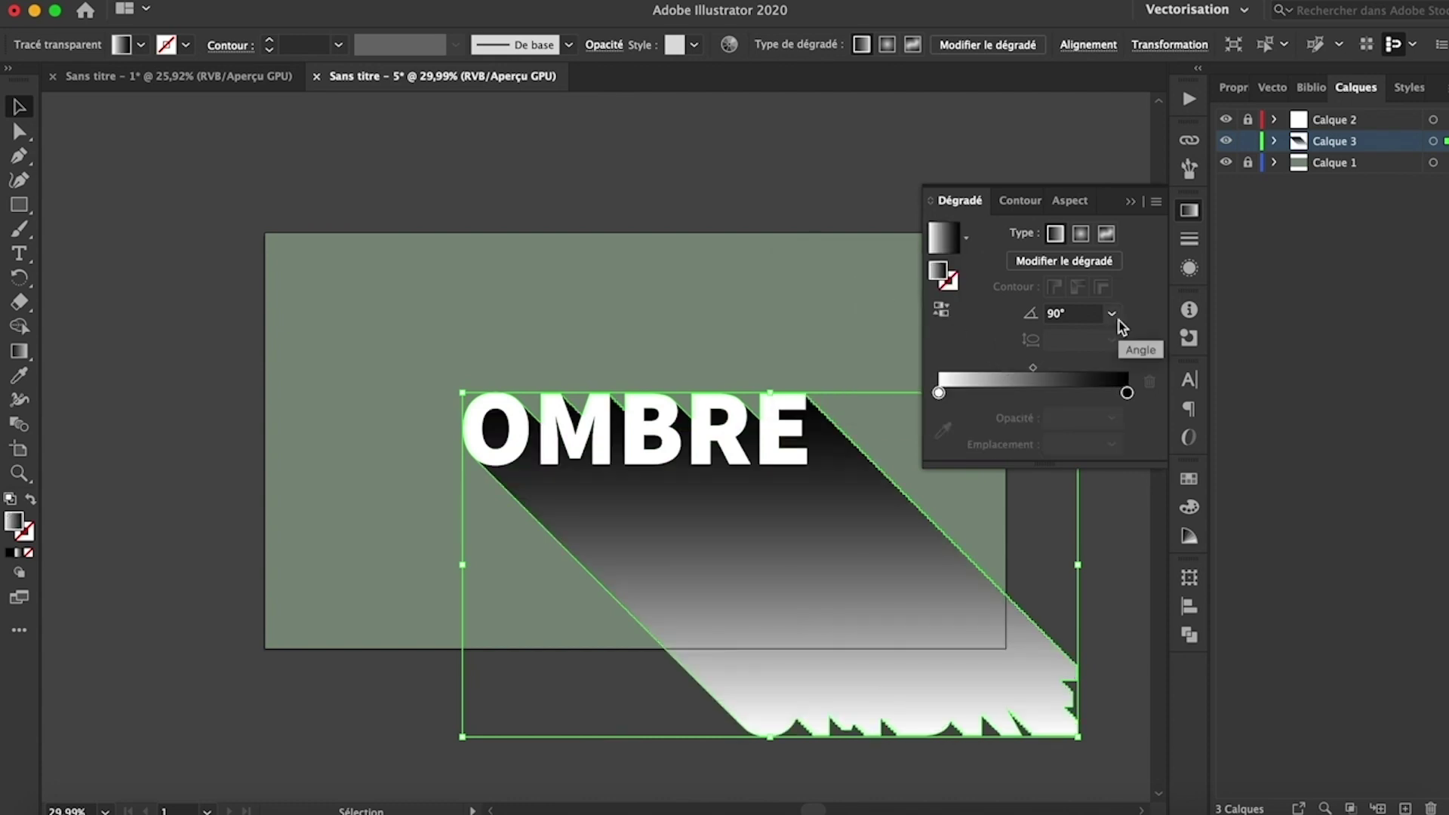
Step: Set the shadow gradient's black stop to 30% opacity and its white stop to 10% opacity
left_click(1127, 392)
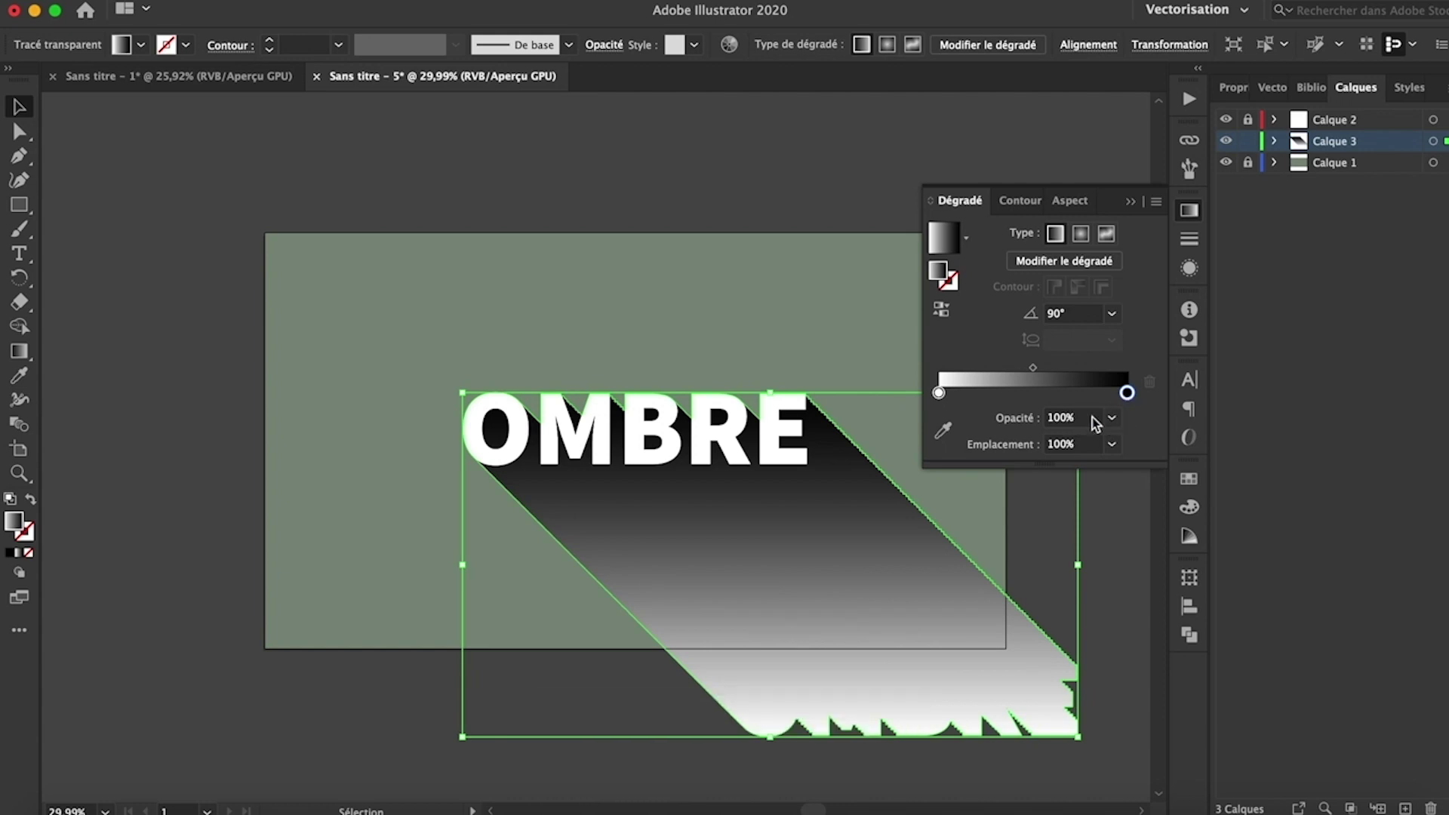
left_click(1111, 420)
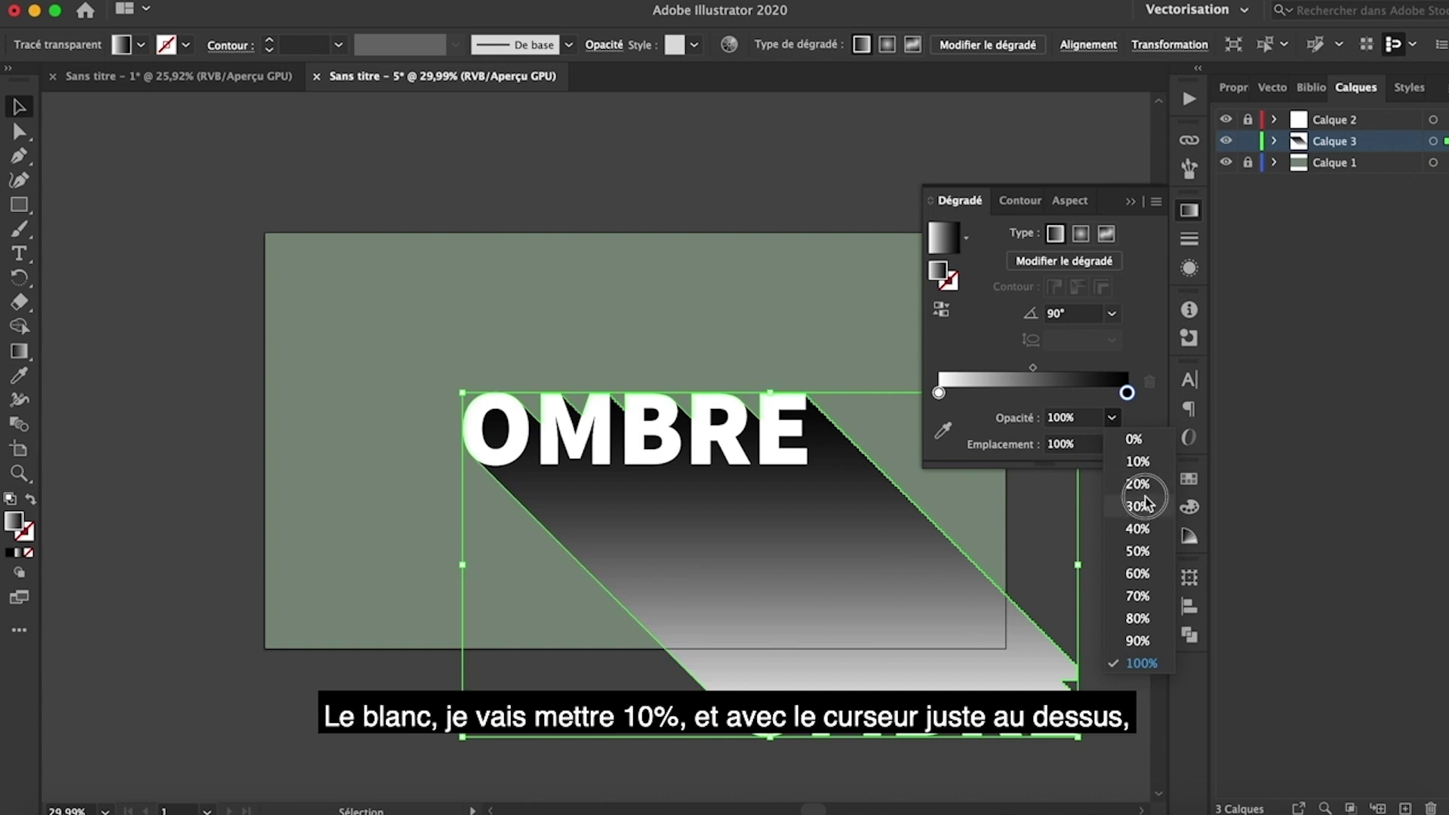
left_click(1138, 507)
left_click(938, 394)
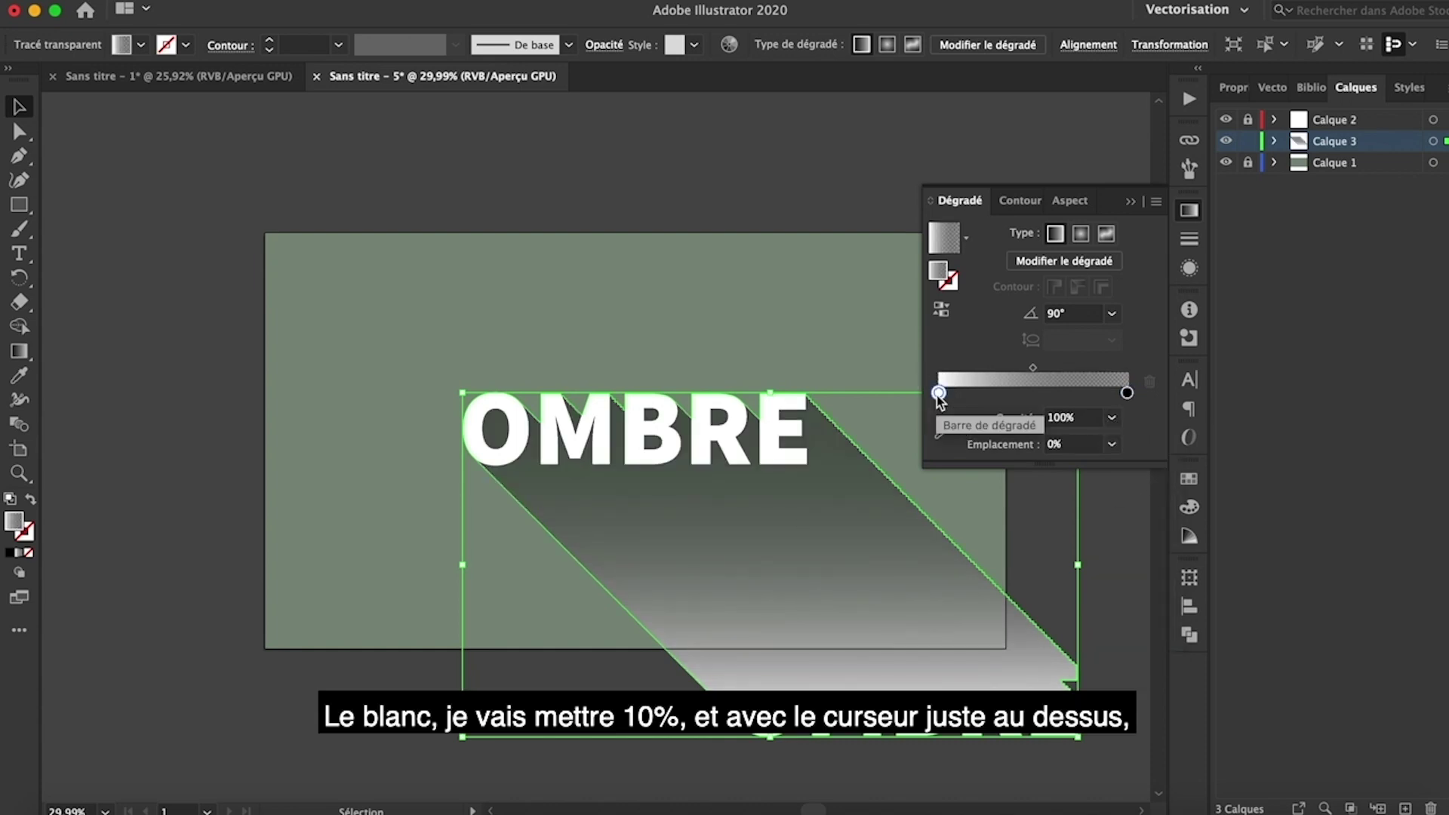
left_click(1111, 419)
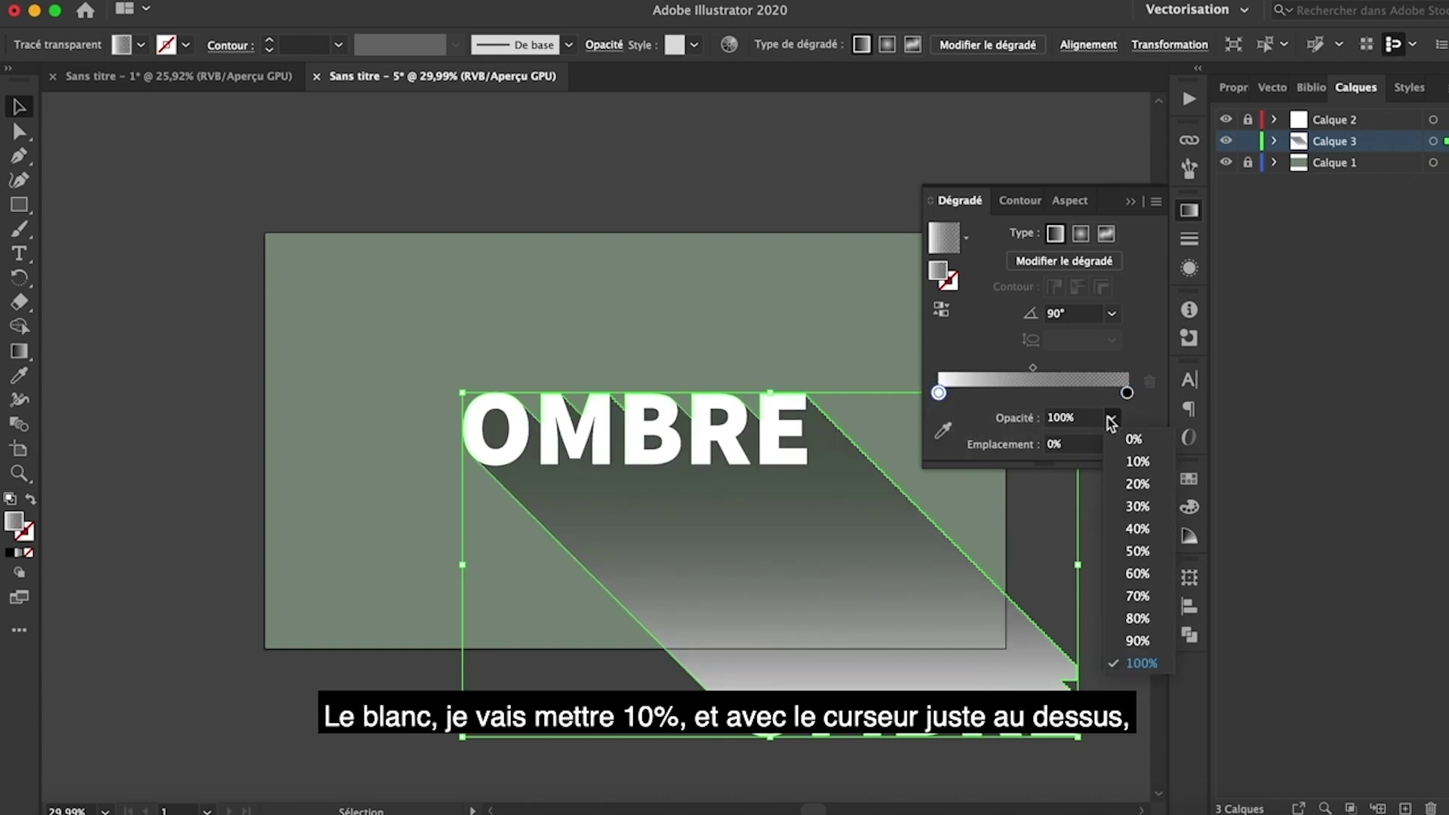
left_click(1136, 456)
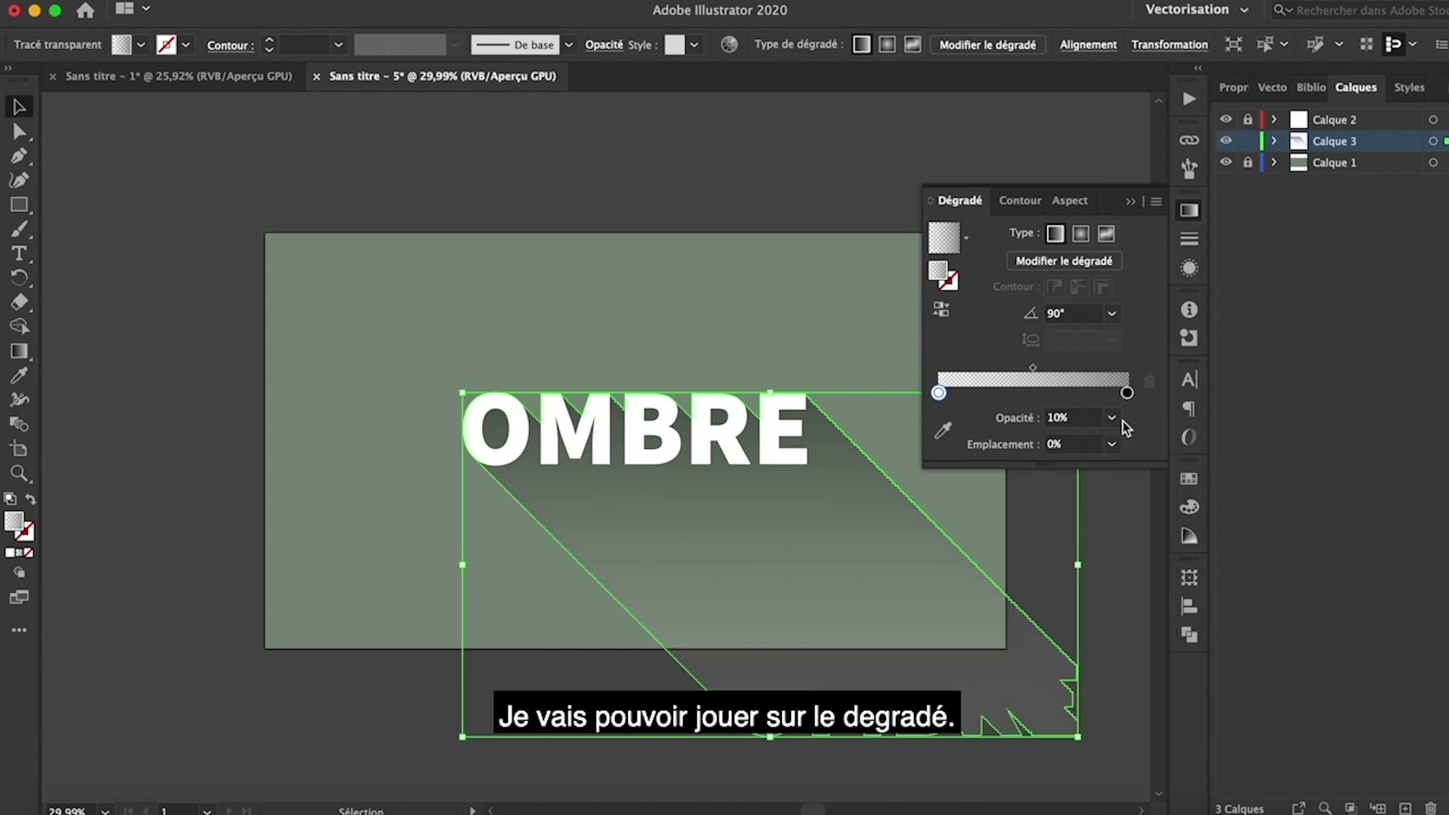
Step: Shift the shadow gradient's midpoint to about 52.45% and deselect the shape
mouse_move(1034, 369)
left_mouse_down()
mouse_move(1083, 371)
mouse_move(1038, 369)
left_mouse_up()
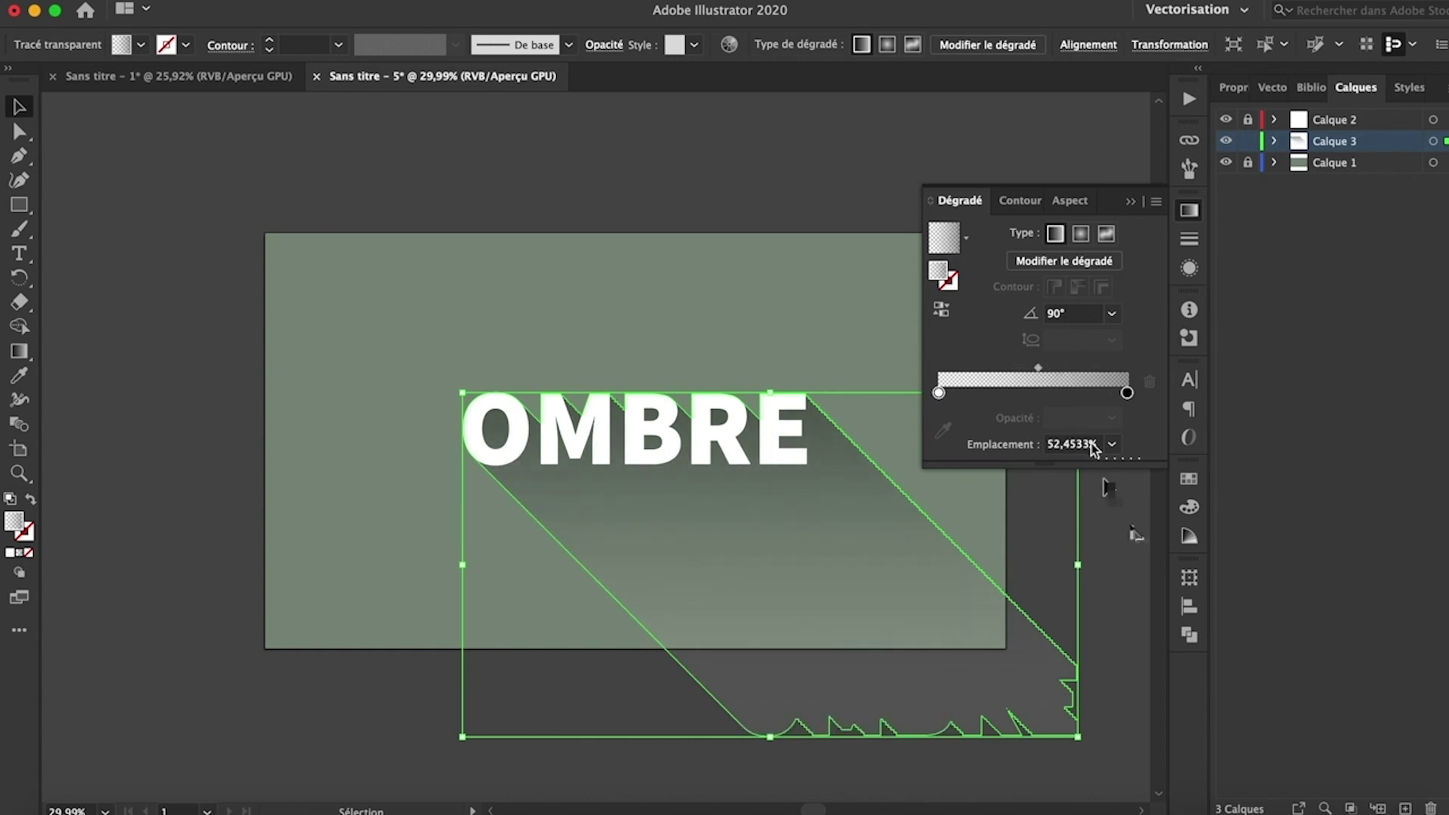
left_click(1130, 201)
left_click(1040, 175)
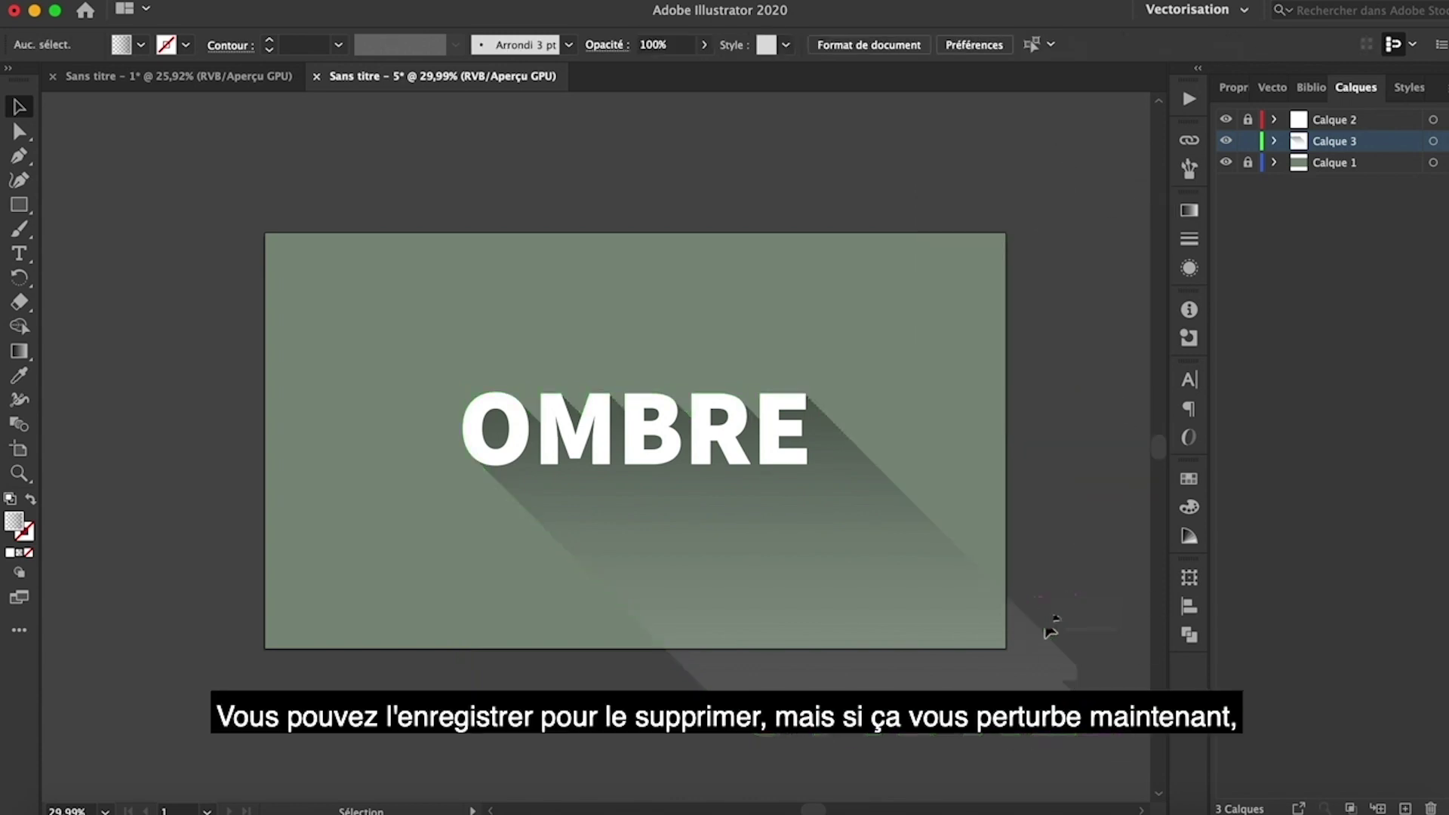
Step: Draw a rectangle covering the whole artboard on Calque 3, with no fill and a bright green stroke
left_click(10, 203)
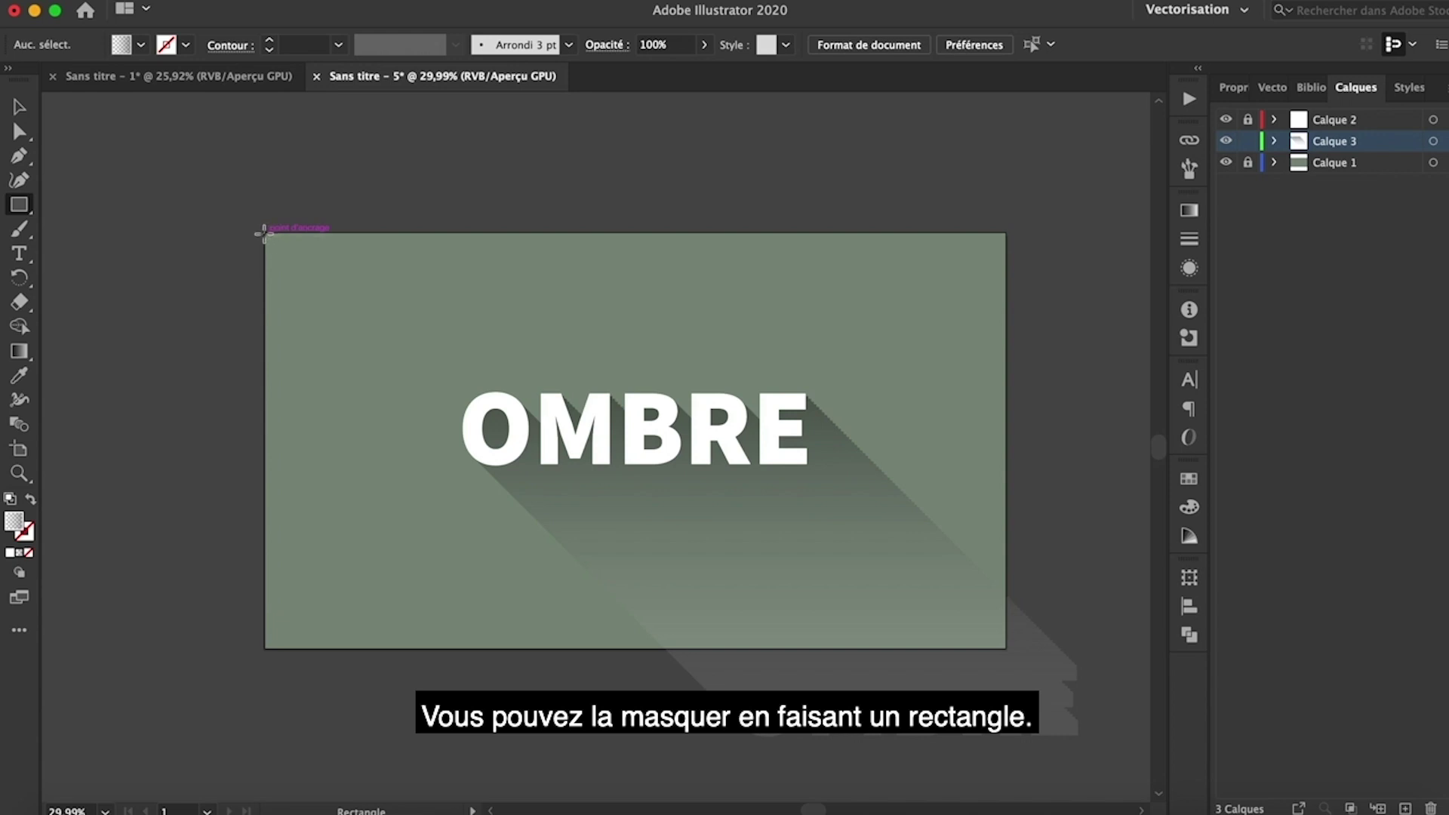
left_click_drag(265, 233, 1005, 648)
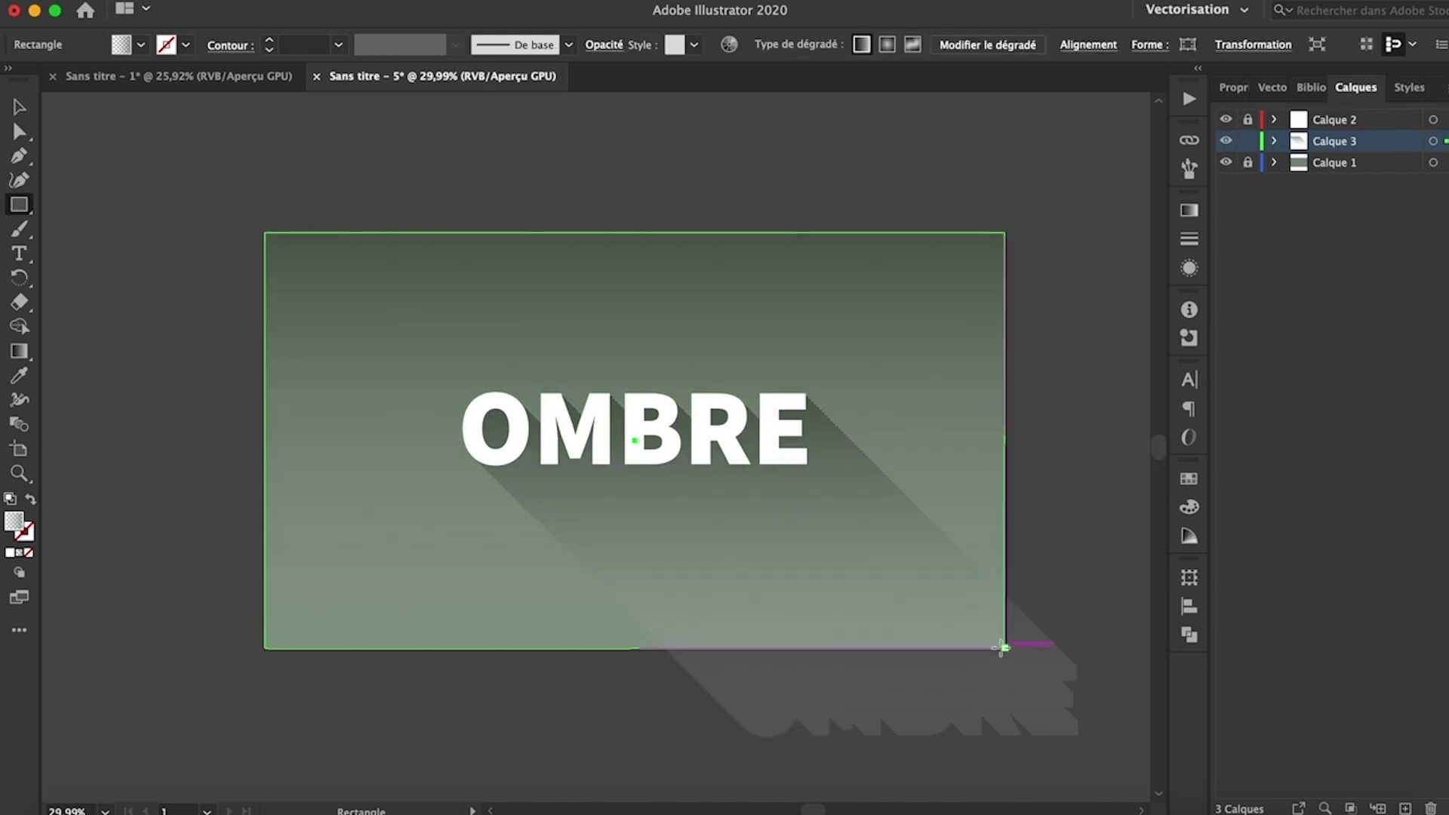
left_click(33, 499)
left_click(185, 44)
left_click(99, 79)
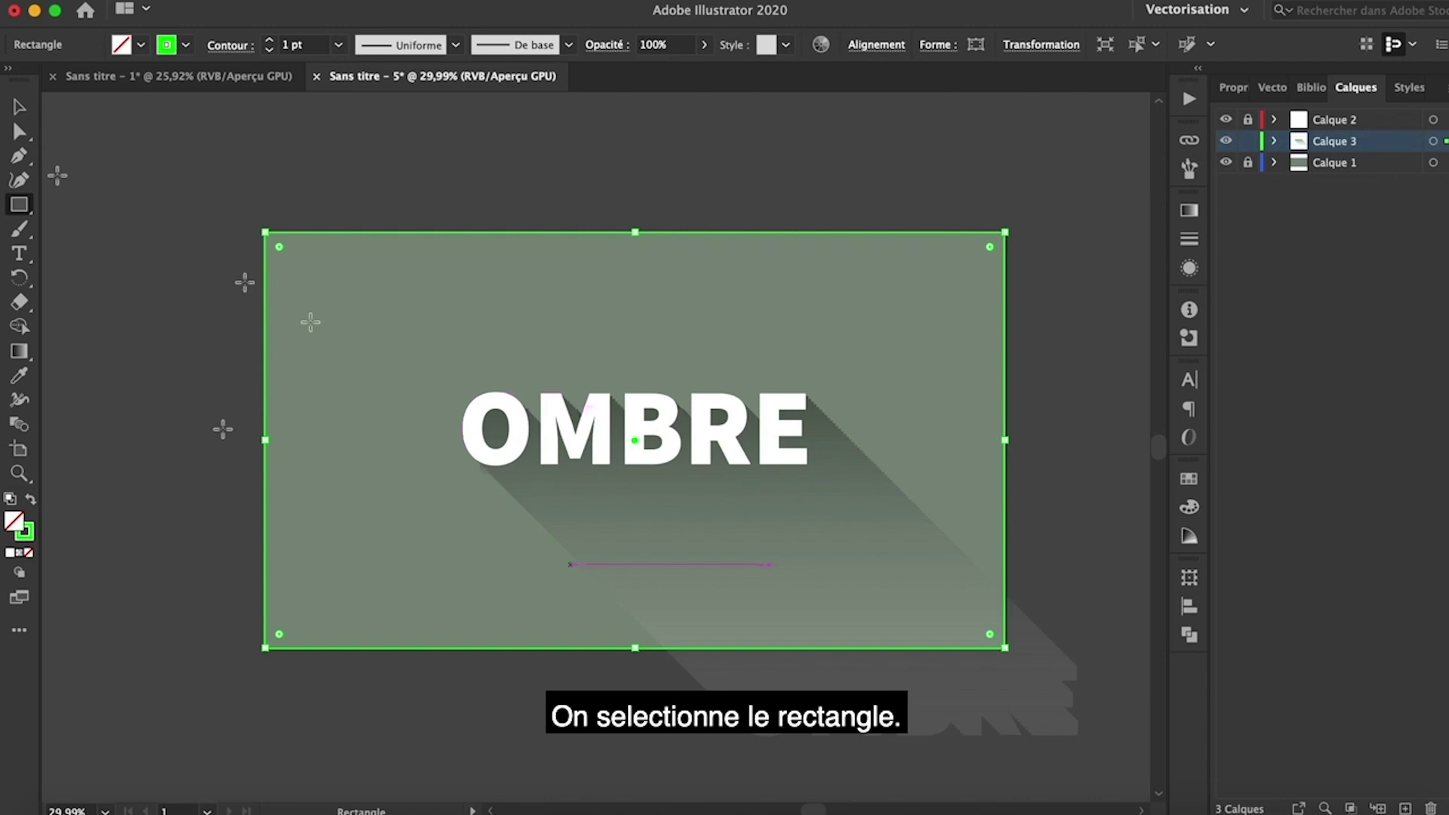
Step: Make a clipping mask from the artboard-sized rectangle and the shadow shape, and deselect the result
key("v")
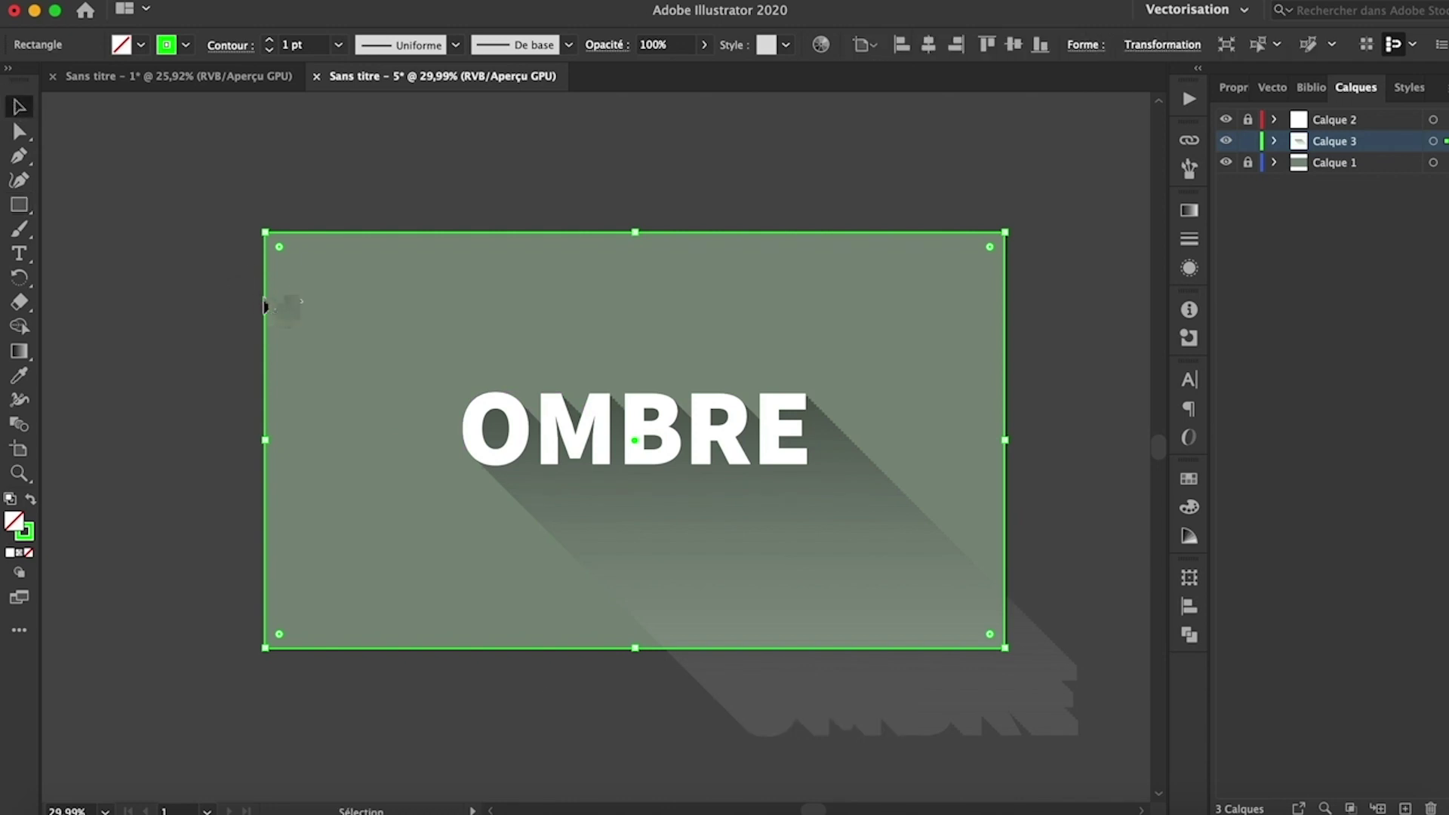
left_click(848, 636, "shift")
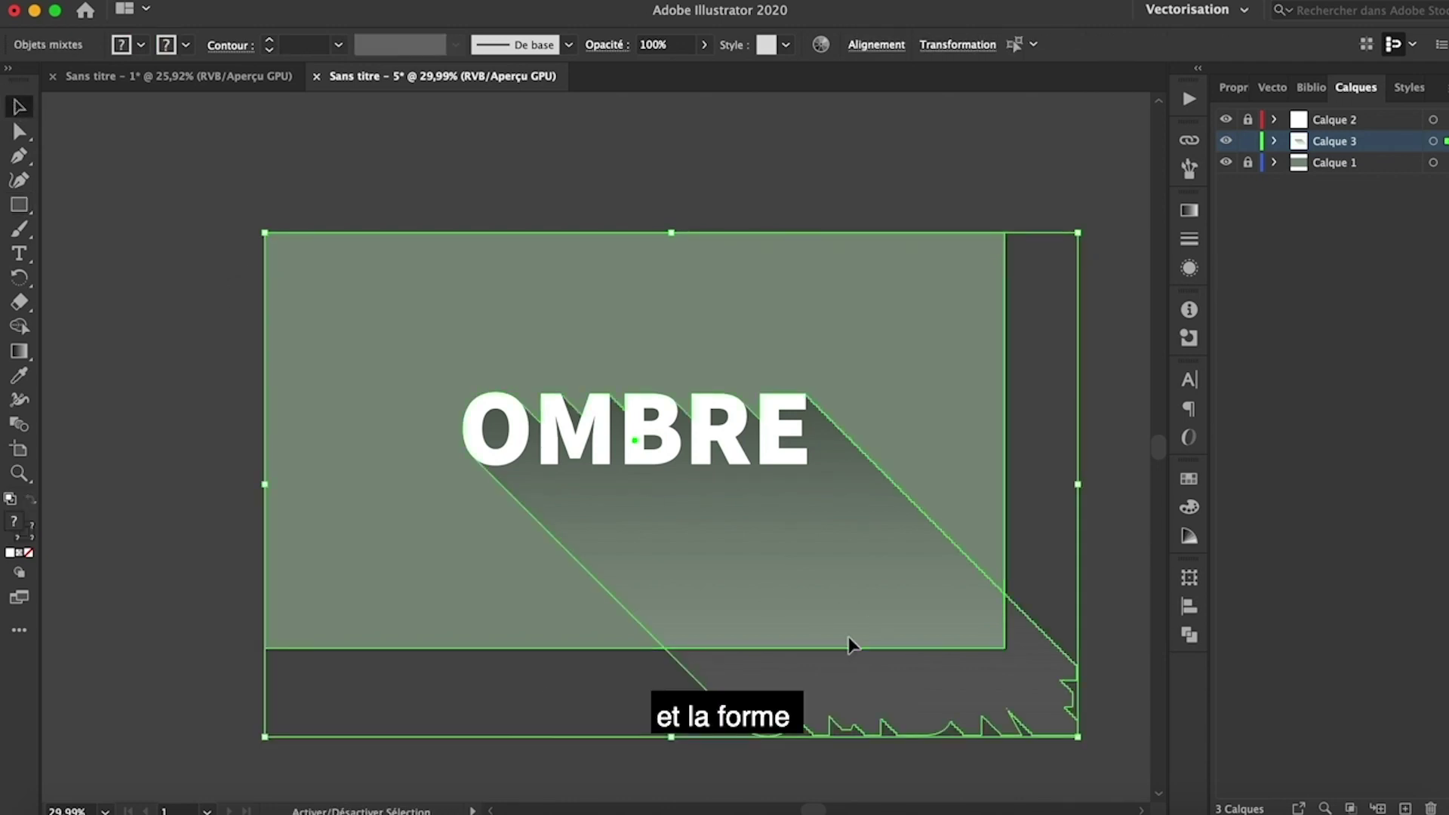
right_click(841, 595)
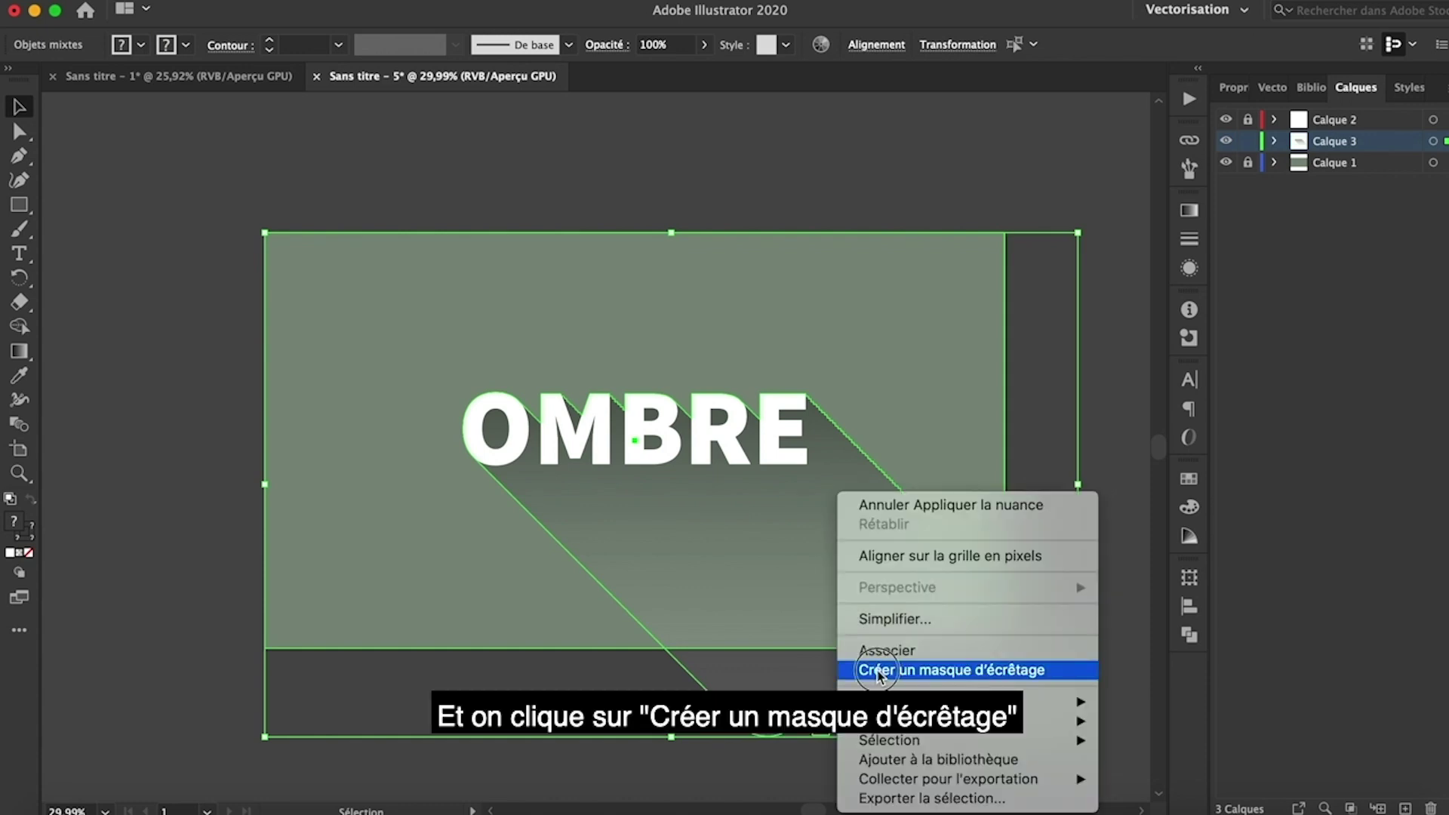
left_click(878, 670)
left_click(1103, 298)
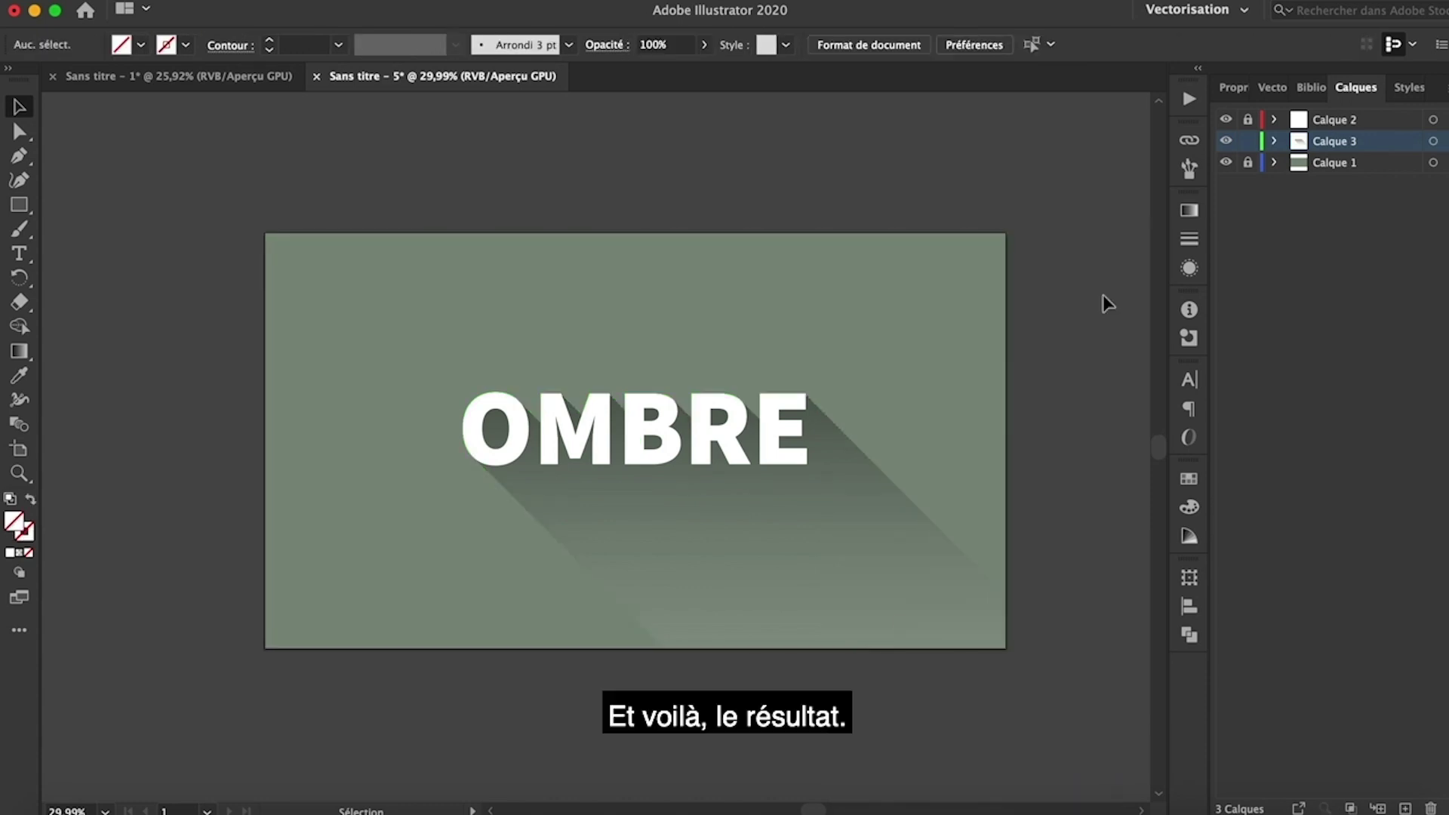